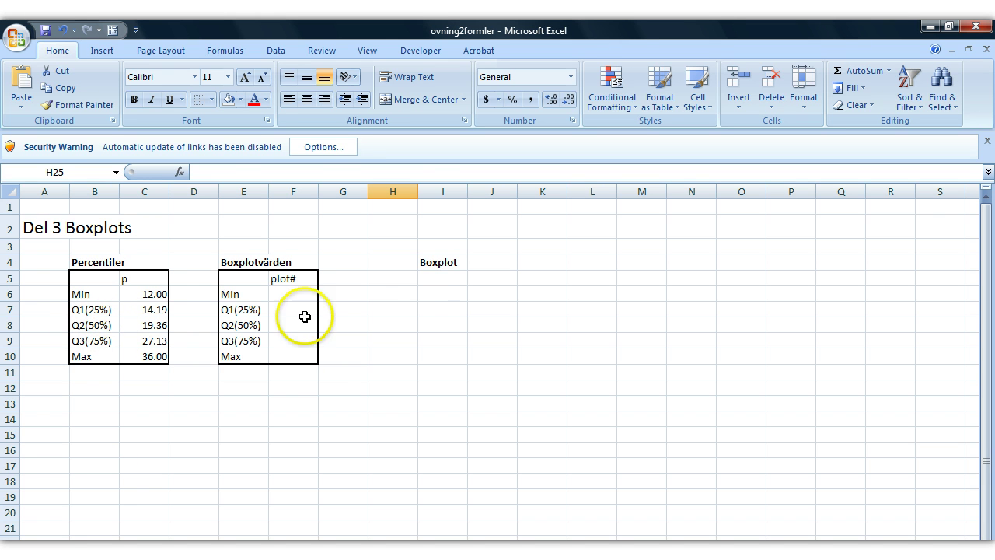
{"action": "left_click", "coordinate": [431, 298]}
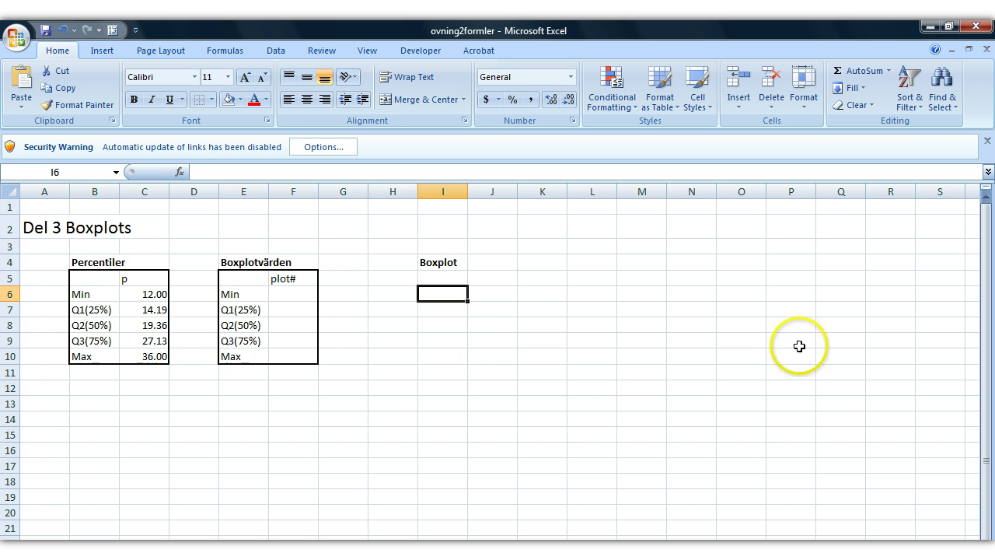
{"action": "left_click", "coordinate": [84, 326]}
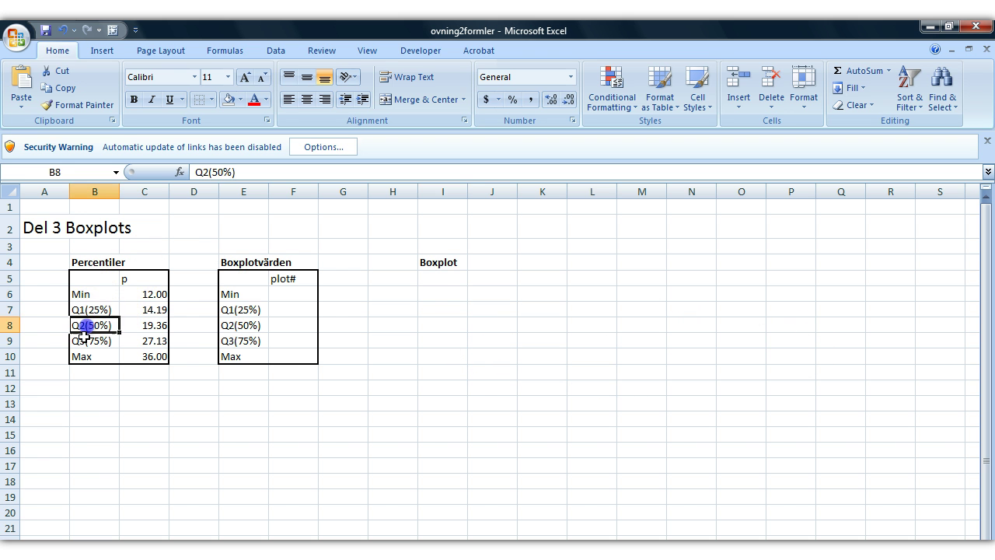
{"action": "left_click", "coordinate": [142, 326]}
{"action": "left_click", "coordinate": [154, 310]}
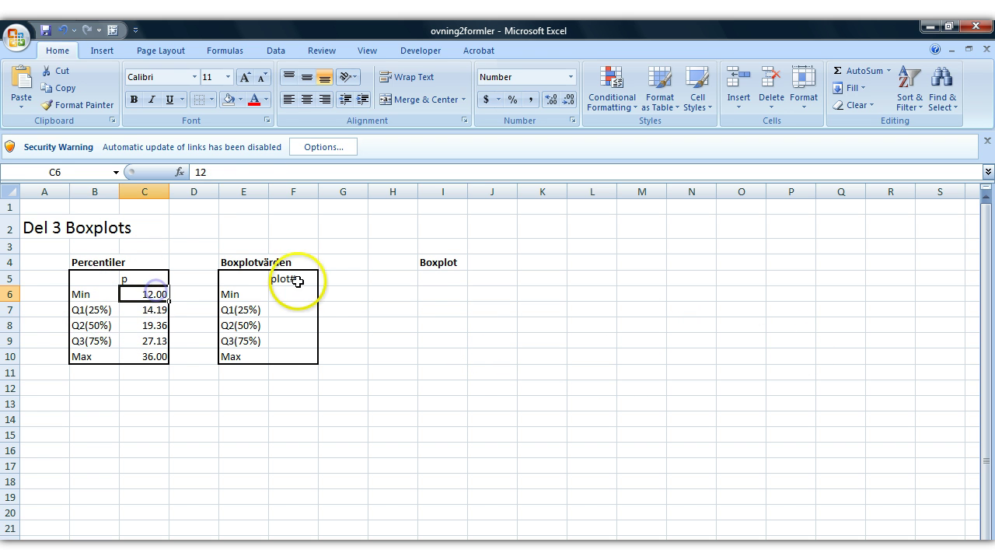
{"action": "left_click_drag", "start_coordinate": [286, 293], "coordinate": [293, 365]}
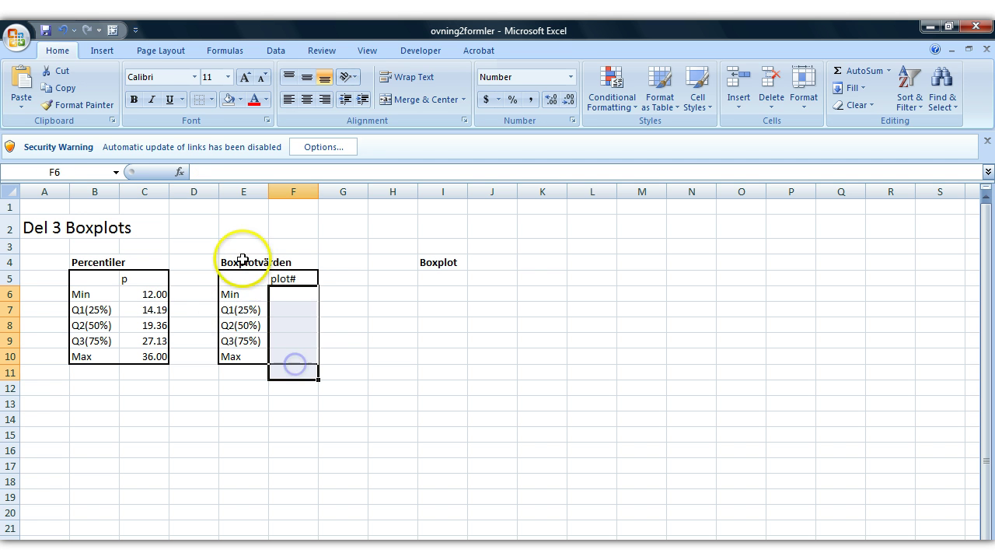
{"action": "left_click_drag", "start_coordinate": [225, 277], "coordinate": [292, 352]}
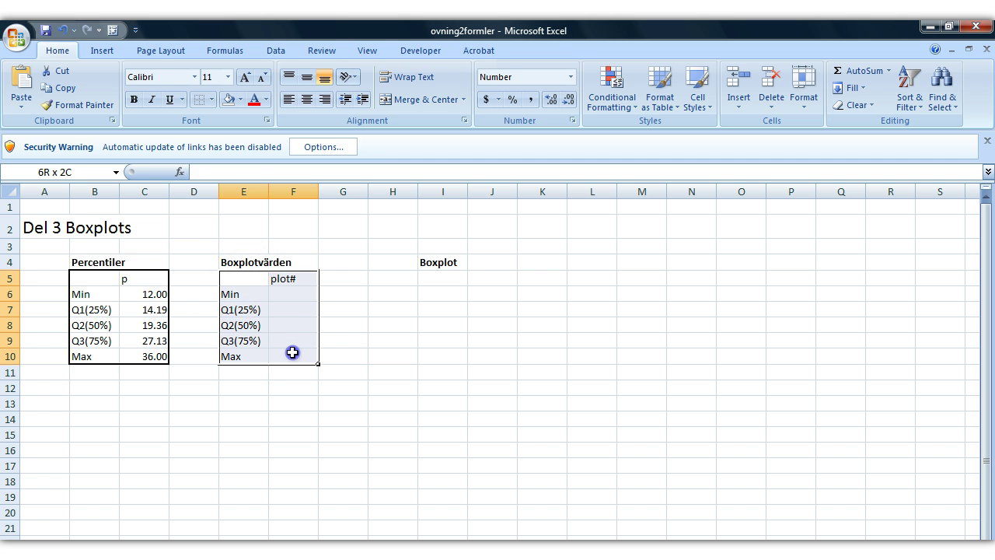
{"action": "left_click", "coordinate": [238, 263]}
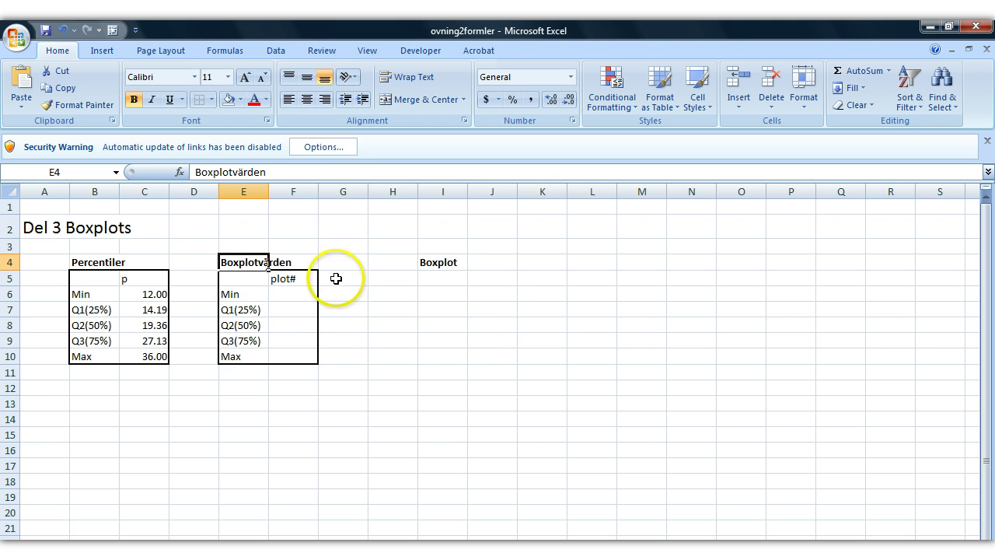
Fill the Min value of the Boxplotvärden table in F6 with the formula =C6
{"action": "left_click", "coordinate": [297, 294]}
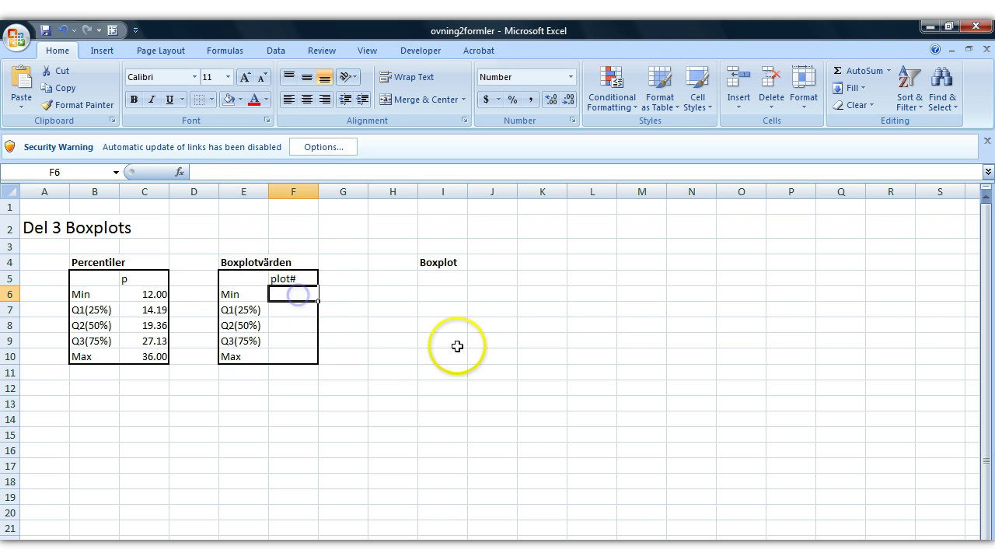
{"action": "type", "text": "="}
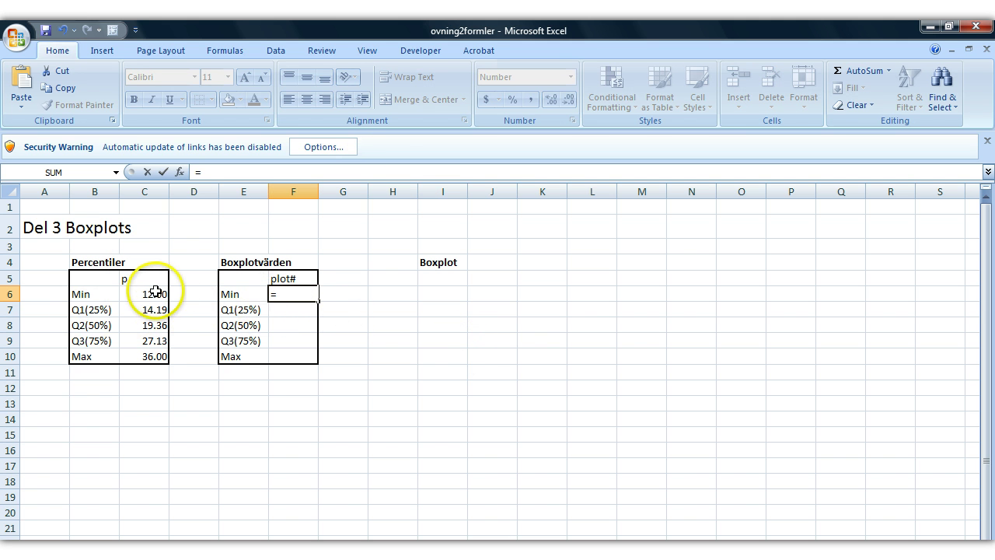
{"action": "key", "text": "Return"}
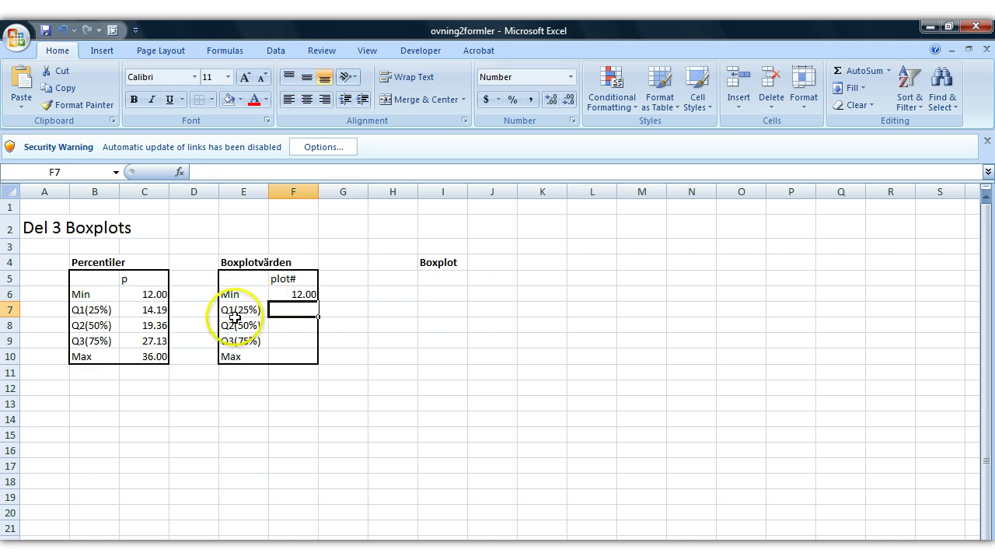
Calculate the Q1(25%) boxplot value in F7 with the formula =C7-C6
{"action": "type", "text": "="}
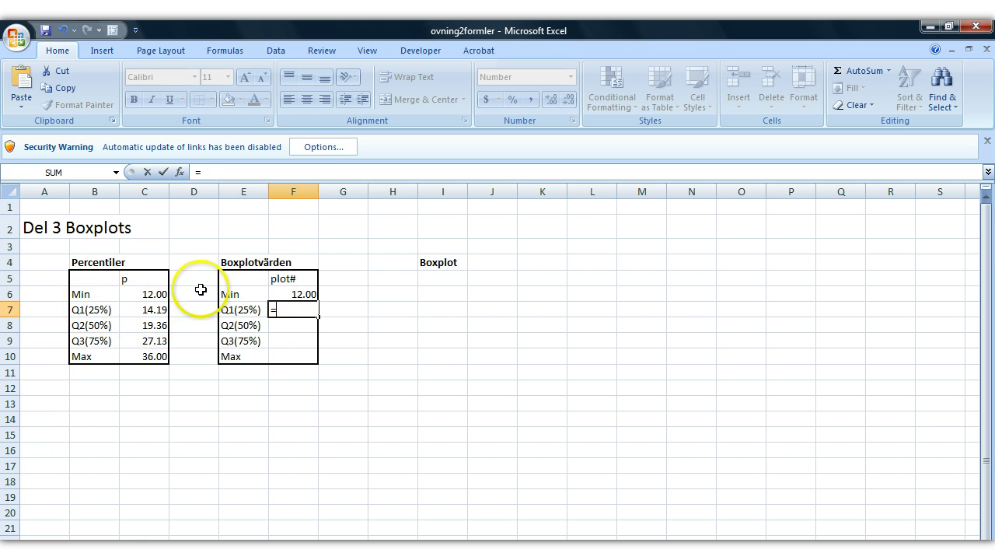
{"action": "left_click", "coordinate": [148, 310]}
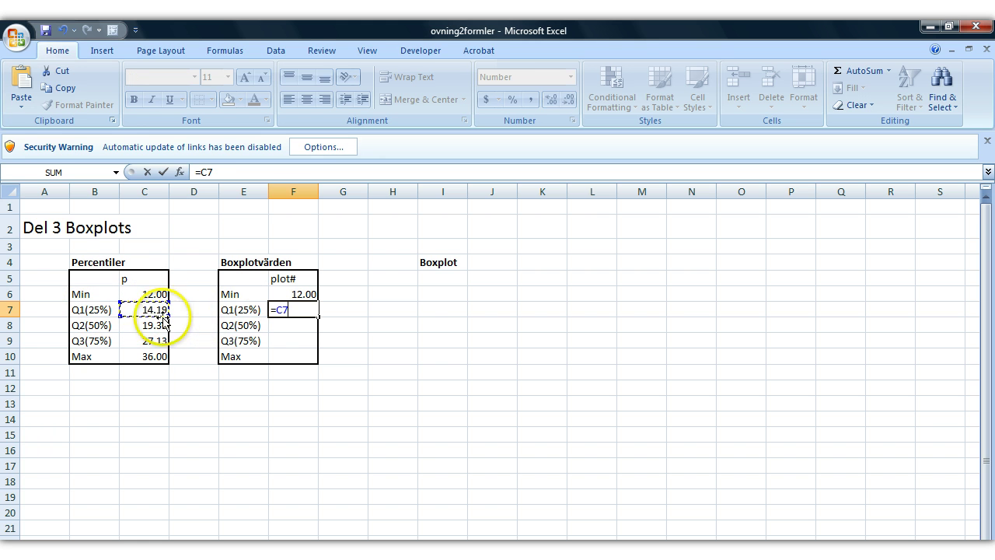
{"action": "type", "text": "-"}
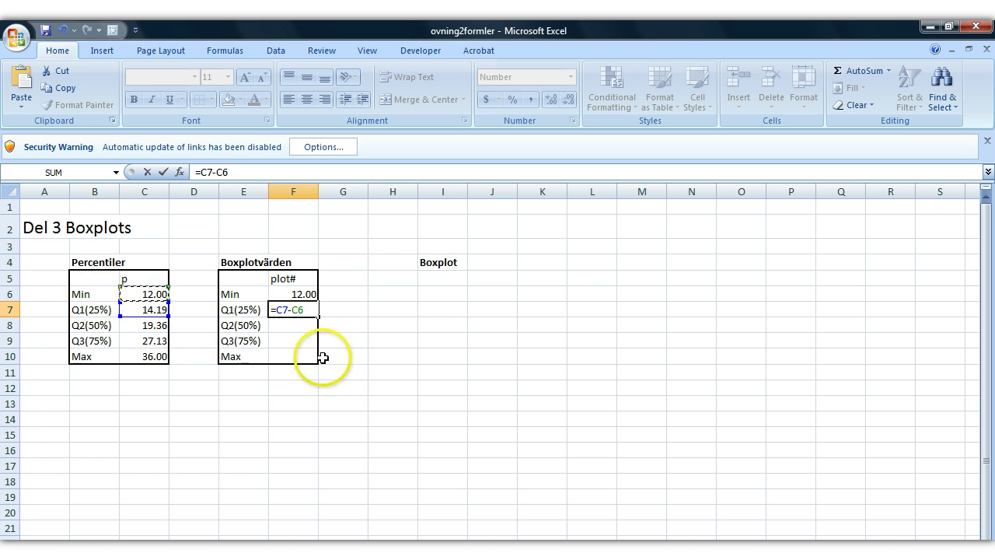
{"action": "key", "text": "Return"}
{"action": "left_click", "coordinate": [310, 310]}
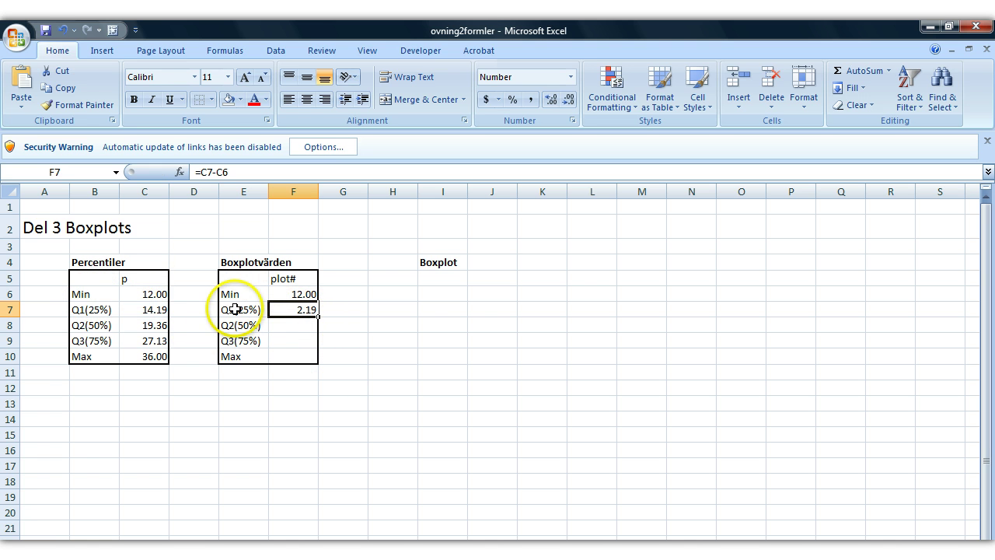
Calculate the Q2(50%) boxplot value in F8 with the formula =C8-C7
{"action": "left_click", "coordinate": [291, 325]}
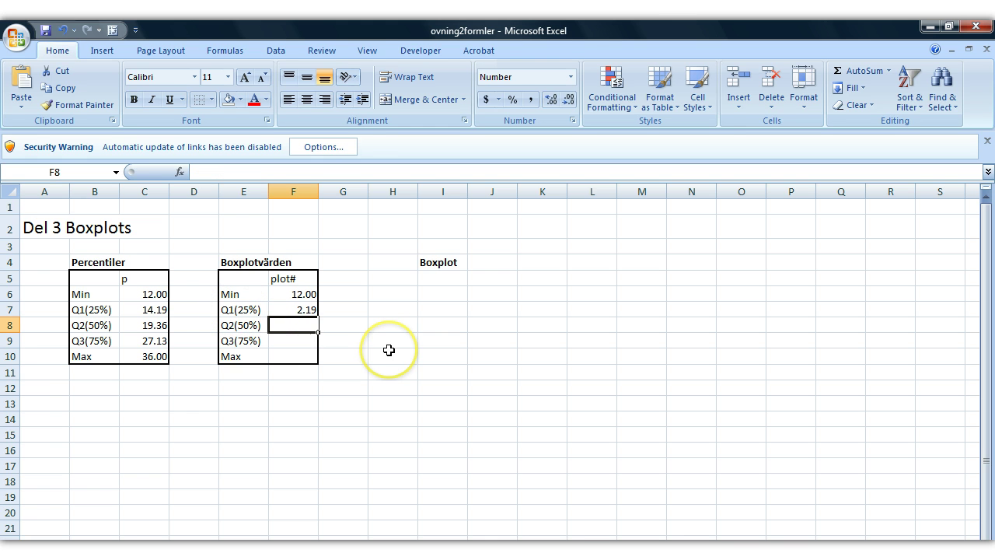
{"action": "type", "text": "="}
{"action": "left_click", "coordinate": [154, 327]}
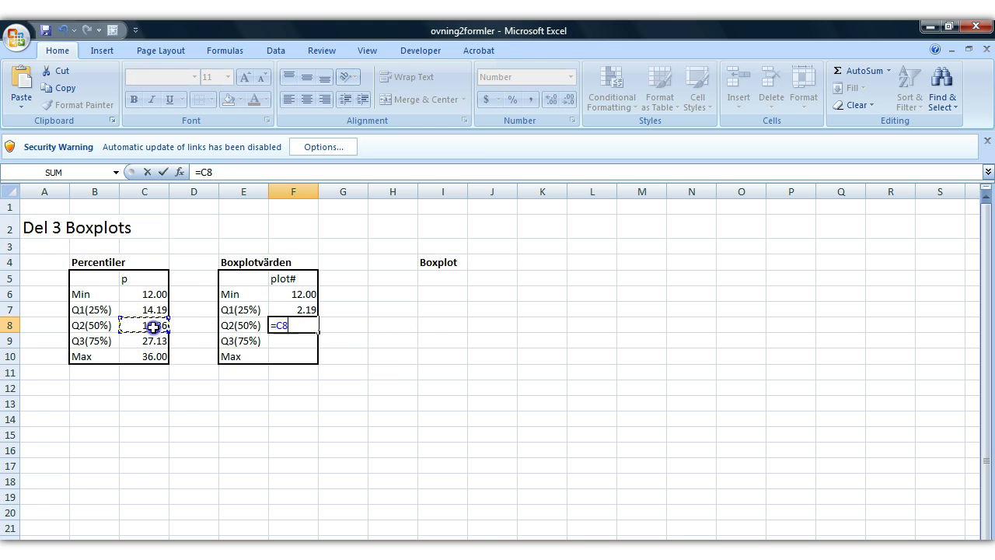
{"action": "type", "text": "-"}
{"action": "left_click", "coordinate": [154, 308]}
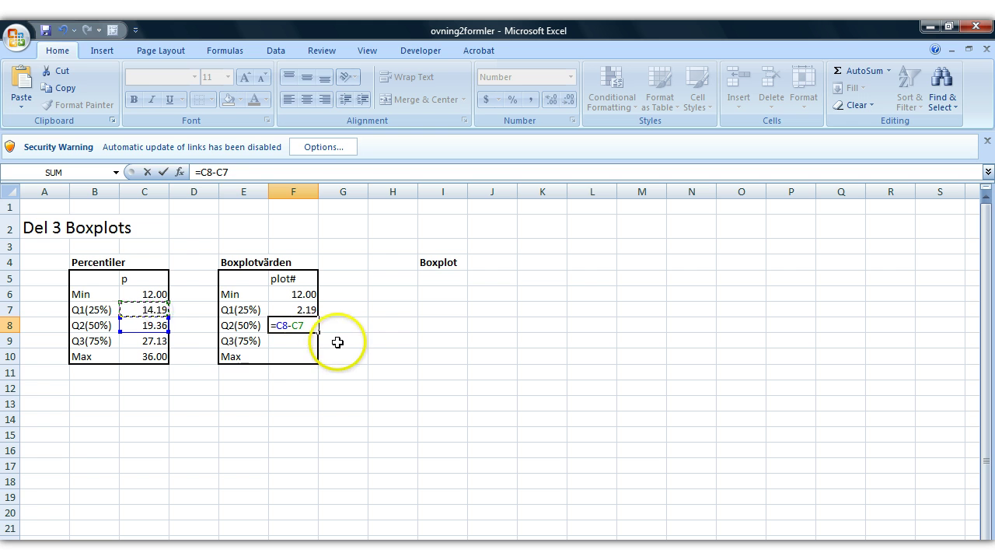
{"action": "key", "text": "Return"}
Calculate the Q3(75%) boxplot value in F9 with the formula =C9-C8
{"action": "left_click", "coordinate": [290, 327]}
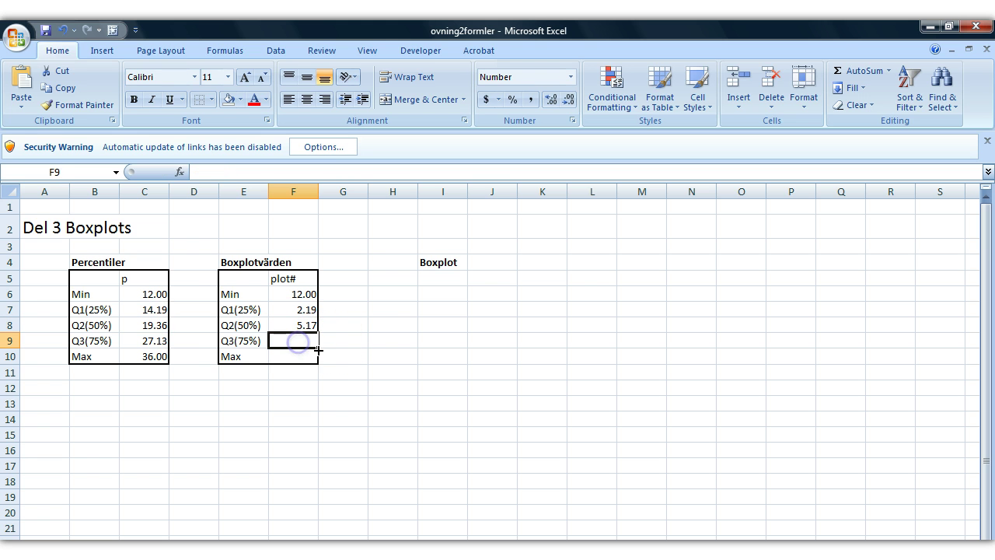
{"action": "type", "text": "="}
{"action": "left_click", "coordinate": [156, 339]}
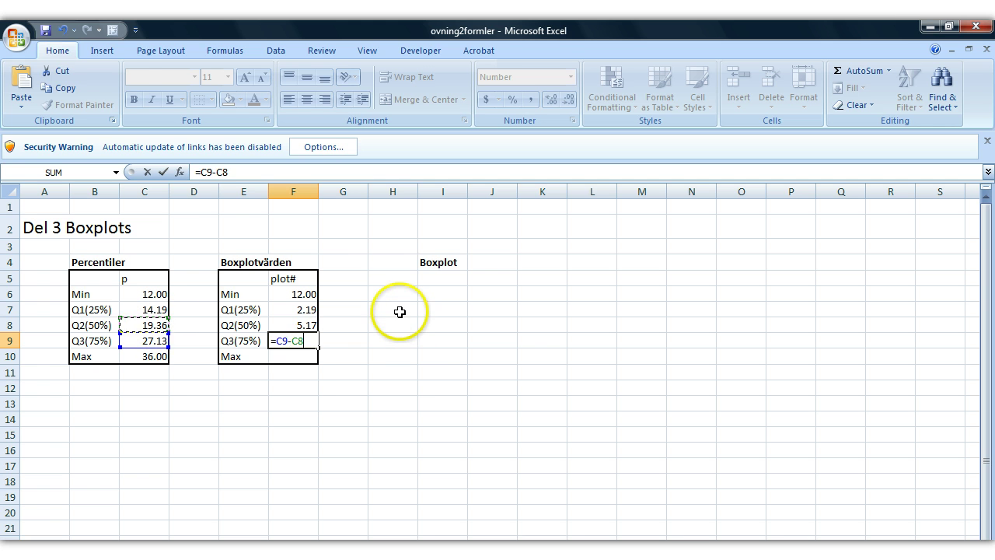
{"action": "key", "text": "Return"}
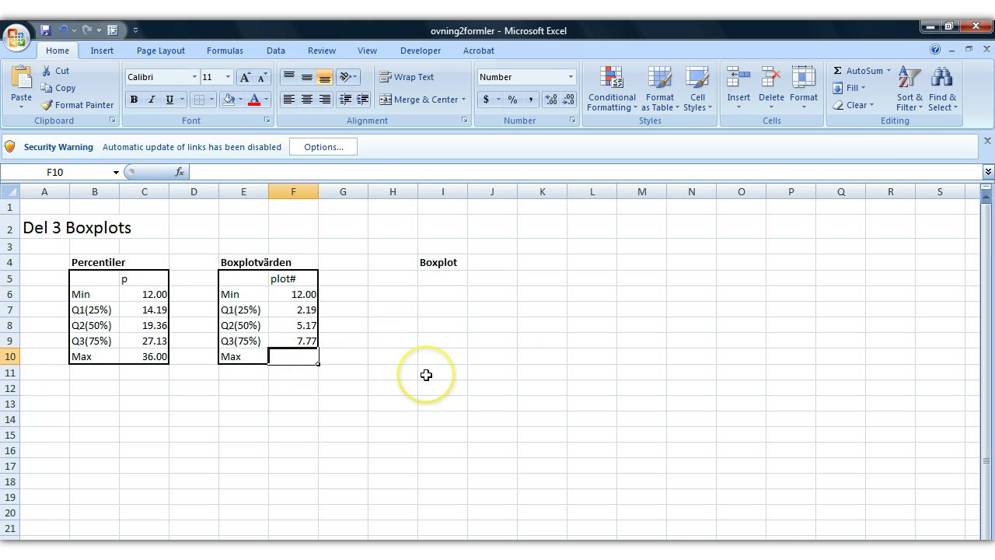
Calculate the Max boxplot value in F10 with the formula =C10-C9
{"action": "type", "text": "="}
{"action": "left_click", "coordinate": [159, 356]}
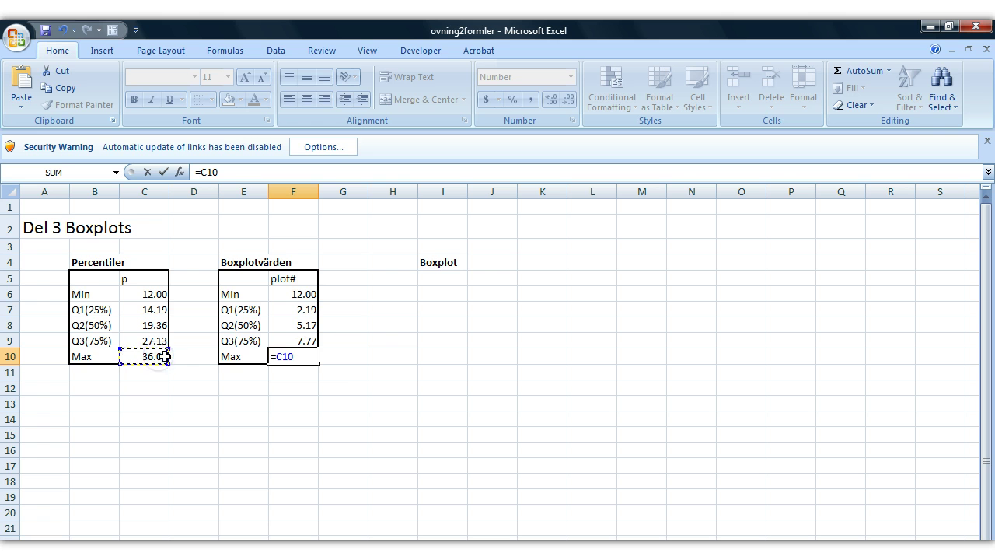
{"action": "type", "text": "-"}
{"action": "left_click", "coordinate": [155, 340]}
{"action": "key", "text": "Return"}
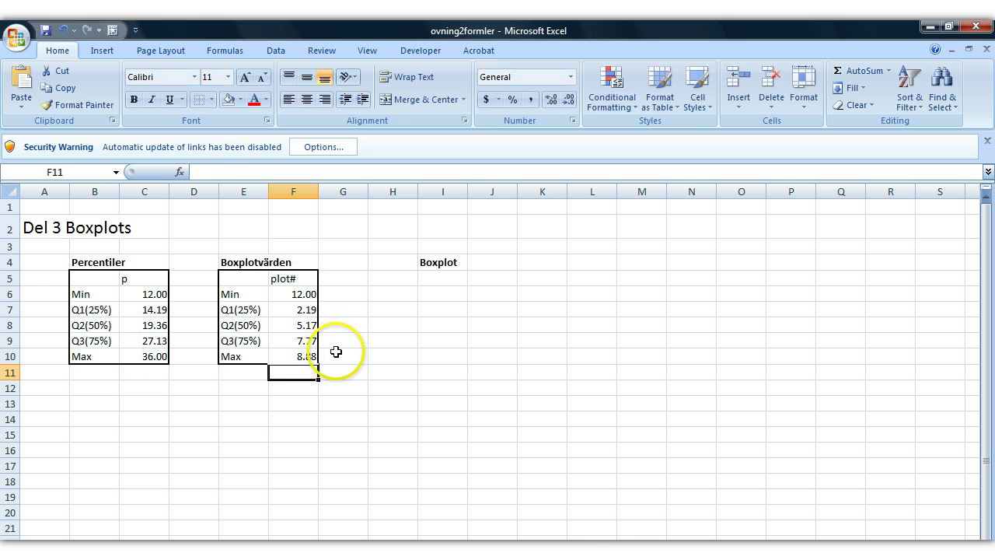
{"action": "left_click", "coordinate": [291, 296]}
{"action": "left_click_drag", "start_coordinate": [292, 298], "coordinate": [305, 353]}
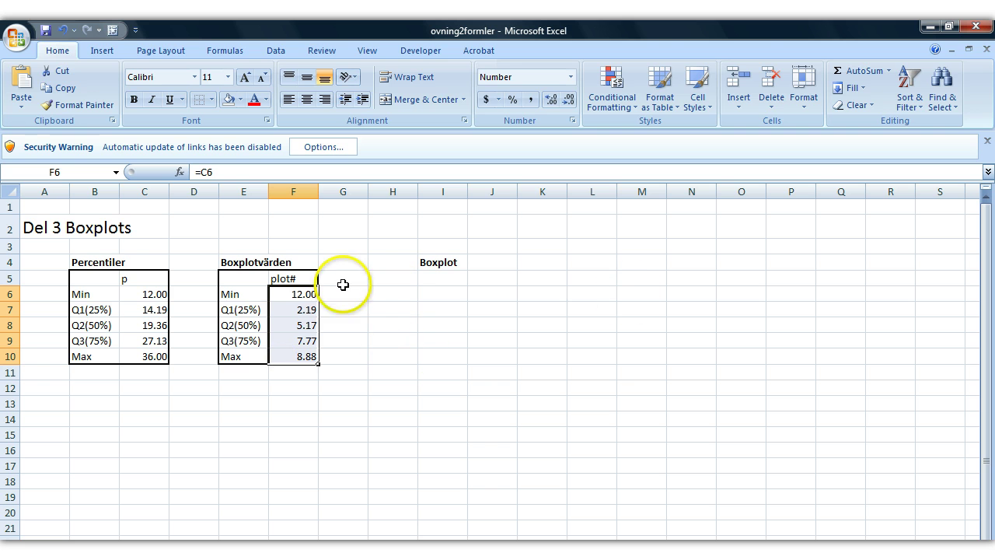
{"action": "left_click", "coordinate": [351, 323]}
Insert a 2-D stacked bar chart from the labels and values in E6:F10
{"action": "left_click", "coordinate": [241, 294]}
{"action": "left_click_drag", "start_coordinate": [246, 312], "coordinate": [292, 349]}
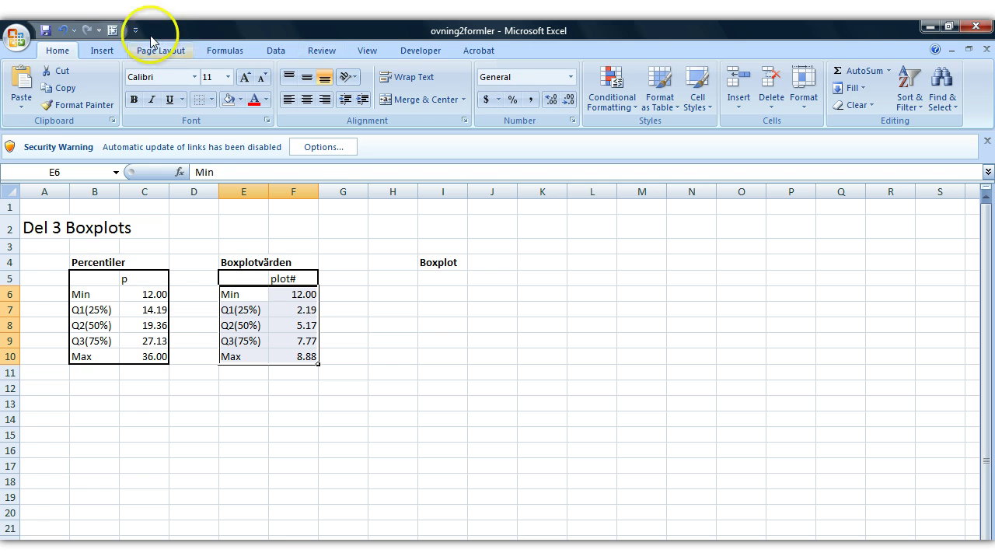
{"action": "left_click", "coordinate": [93, 51]}
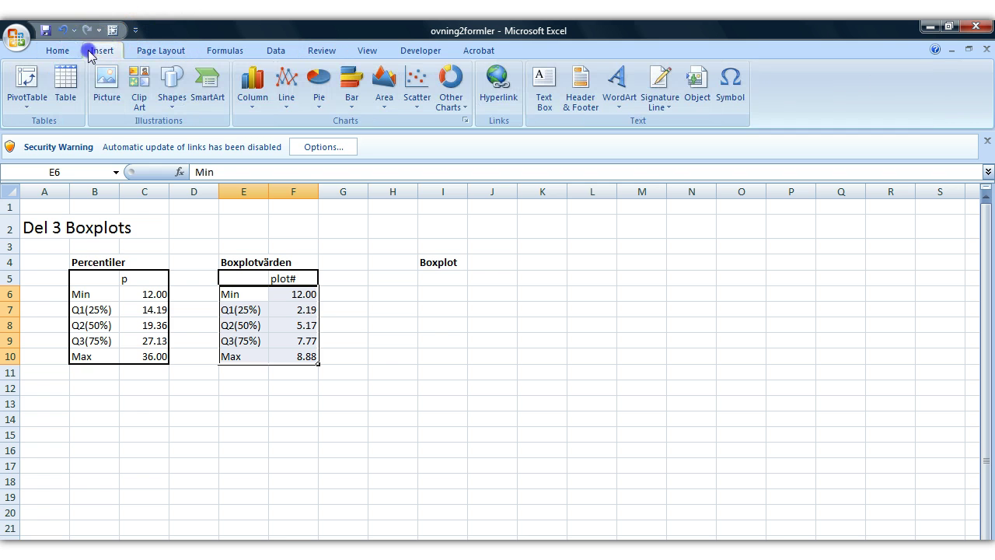
{"action": "left_click", "coordinate": [256, 99]}
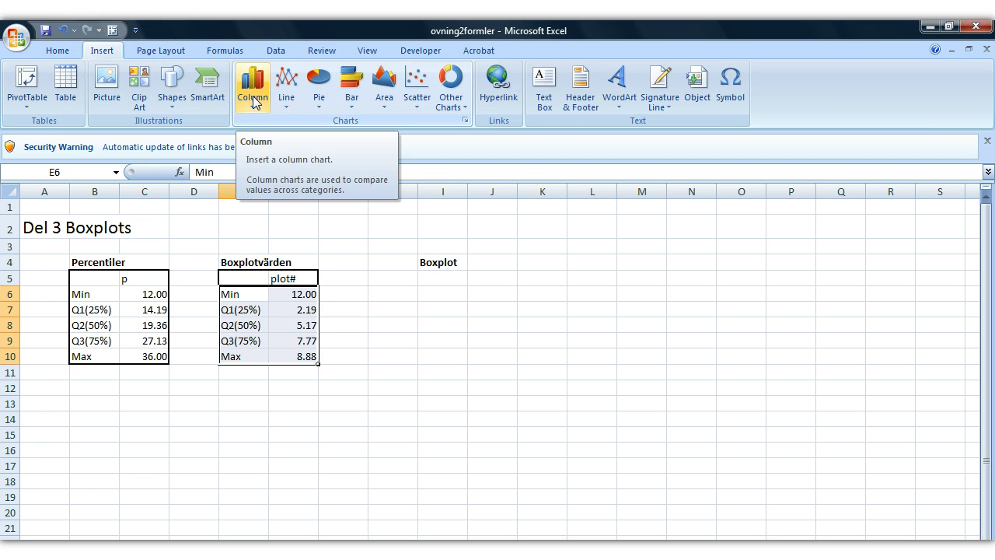
{"action": "left_click", "coordinate": [347, 99]}
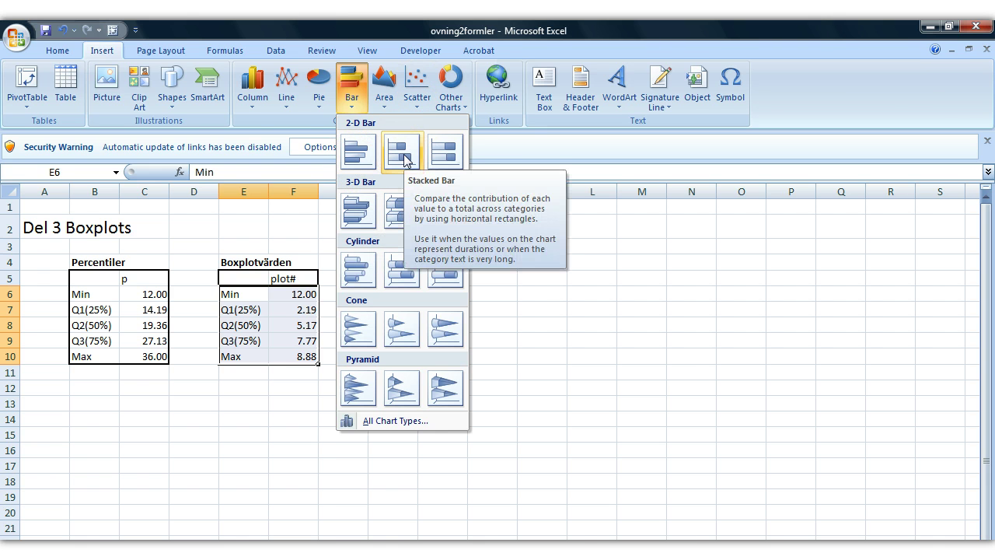
{"action": "left_click", "coordinate": [401, 156]}
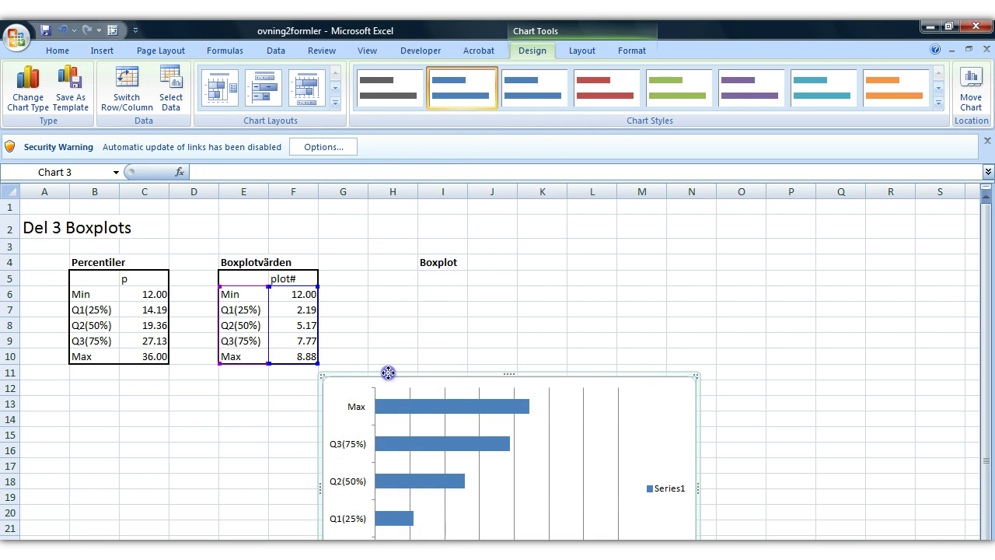
Move the chart directly beneath the Boxplot heading and delete its legend
{"action": "left_click_drag", "start_coordinate": [388, 373], "coordinate": [484, 272]}
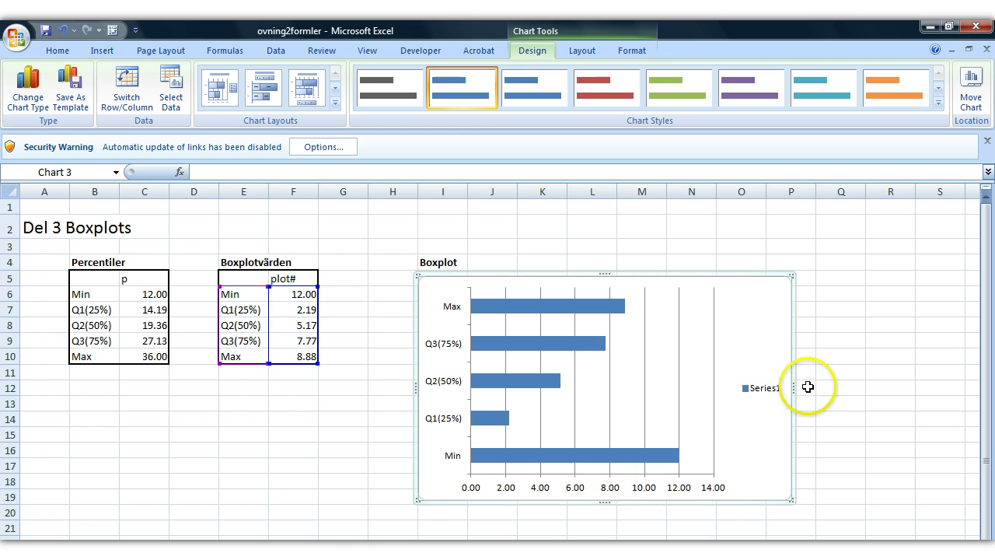
{"action": "left_click", "coordinate": [758, 387]}
{"action": "key", "text": "Delete"}
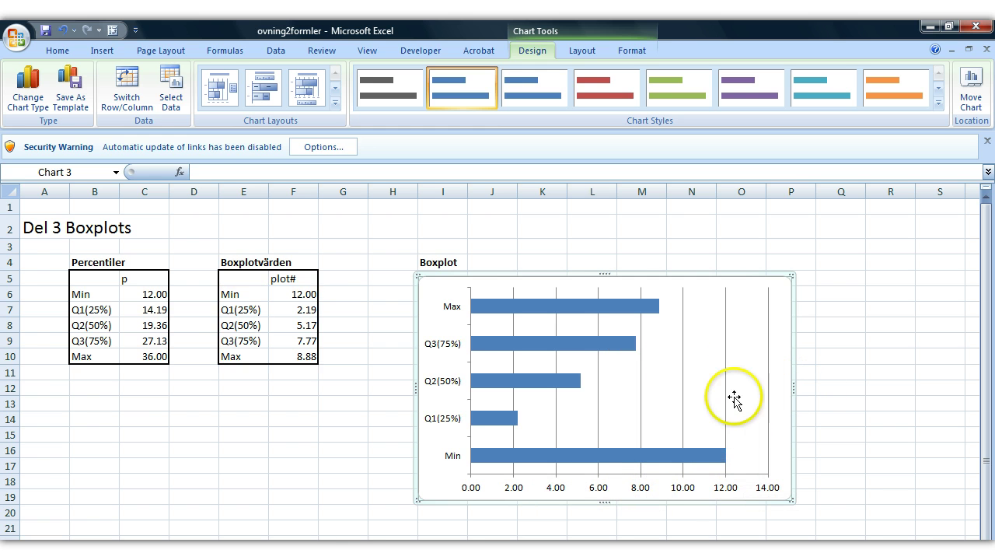
Switch rows and columns in the chart's data source so each boxplot value becomes its own series
{"action": "right_click", "coordinate": [428, 449]}
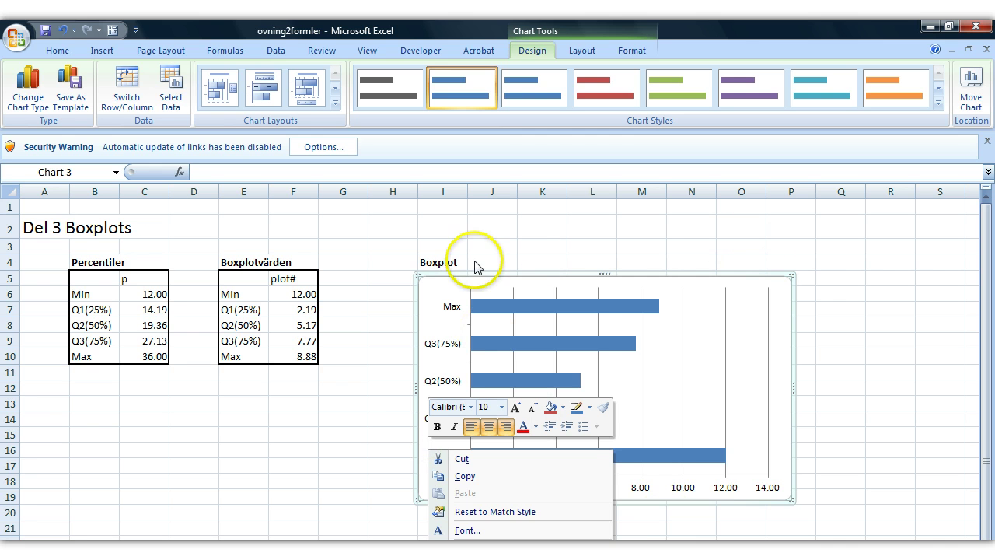
{"action": "right_click", "coordinate": [426, 280]}
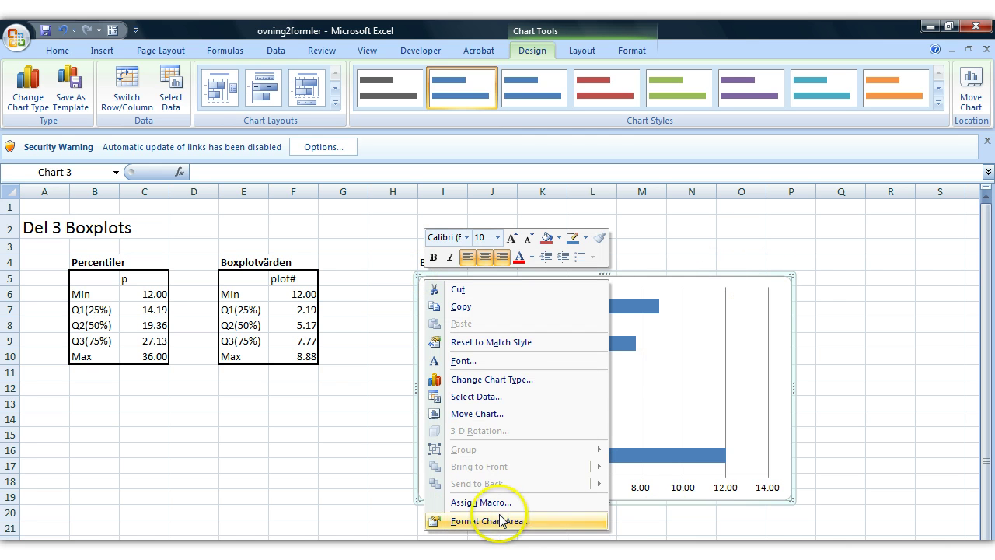
{"action": "left_click", "coordinate": [524, 397]}
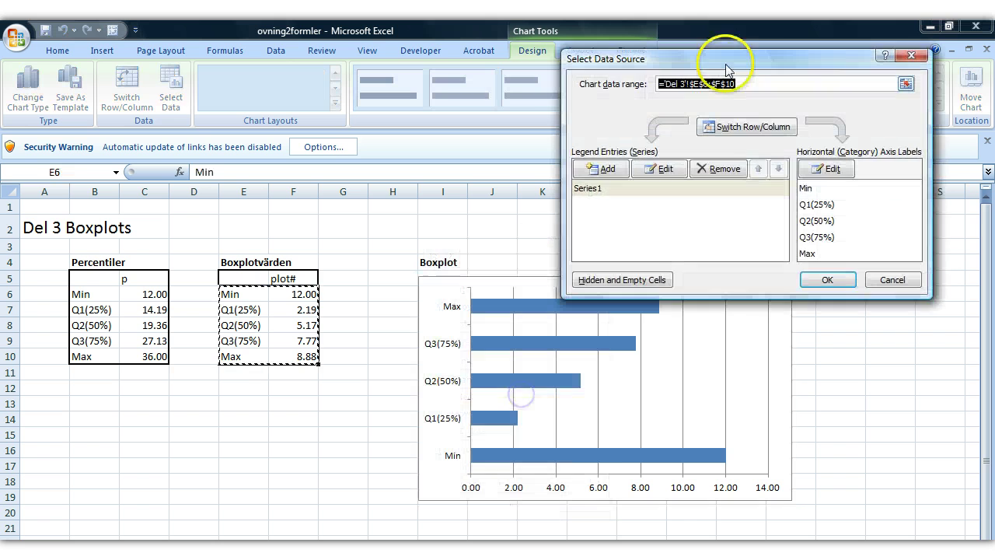
{"action": "left_click_drag", "start_coordinate": [742, 63], "coordinate": [764, 48]}
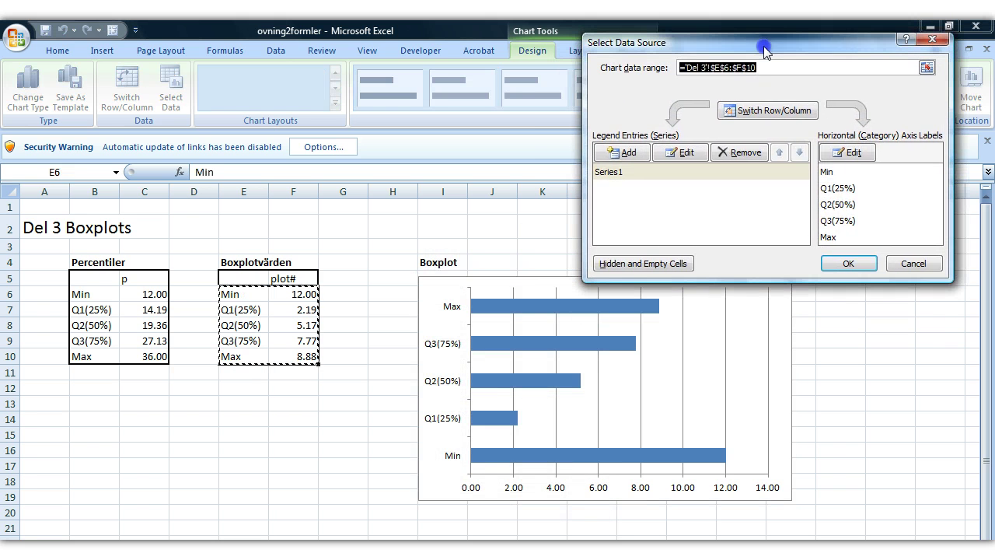
{"action": "left_click", "coordinate": [770, 111]}
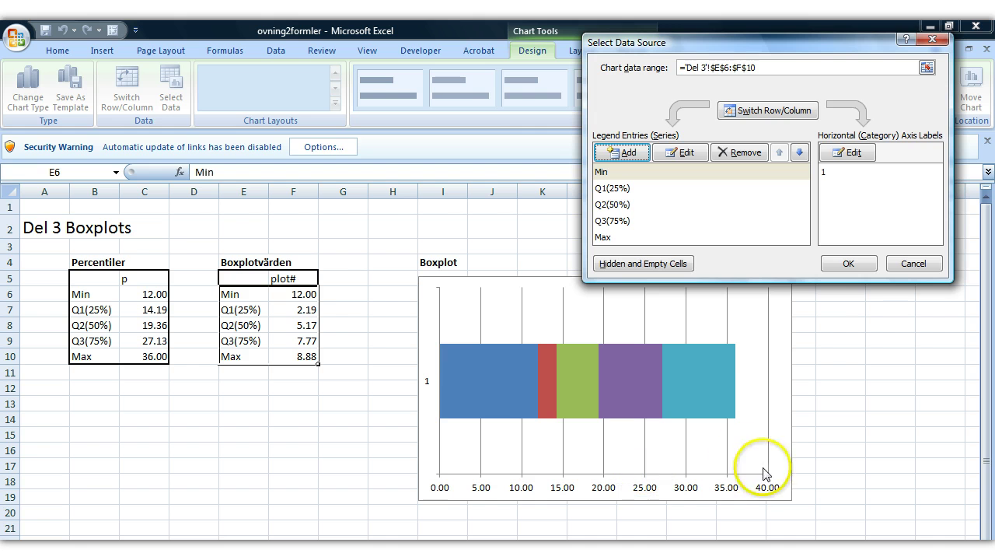
{"action": "left_click", "coordinate": [847, 265]}
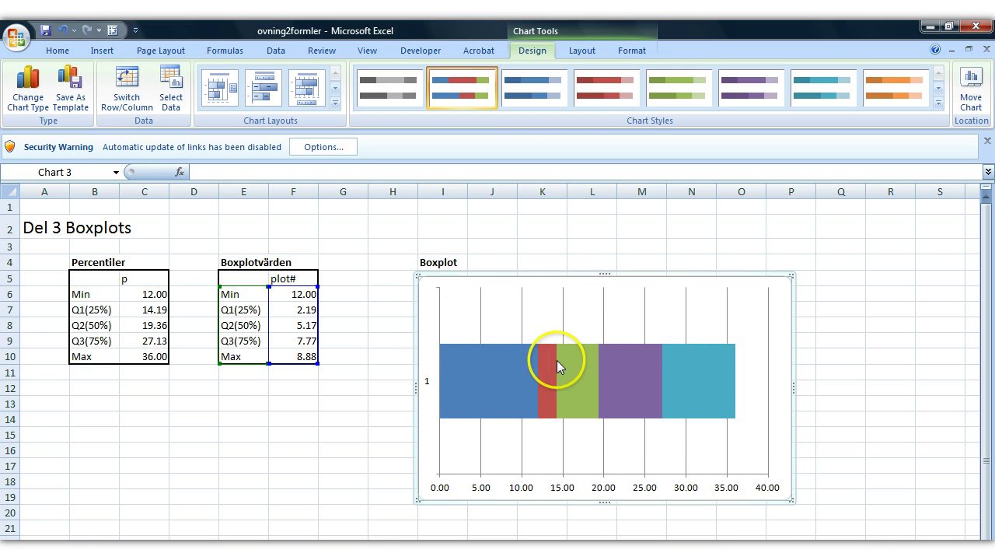
Remove the fill from the Min series in the stacked bar chart by setting it to No fill
{"action": "left_click", "coordinate": [474, 377]}
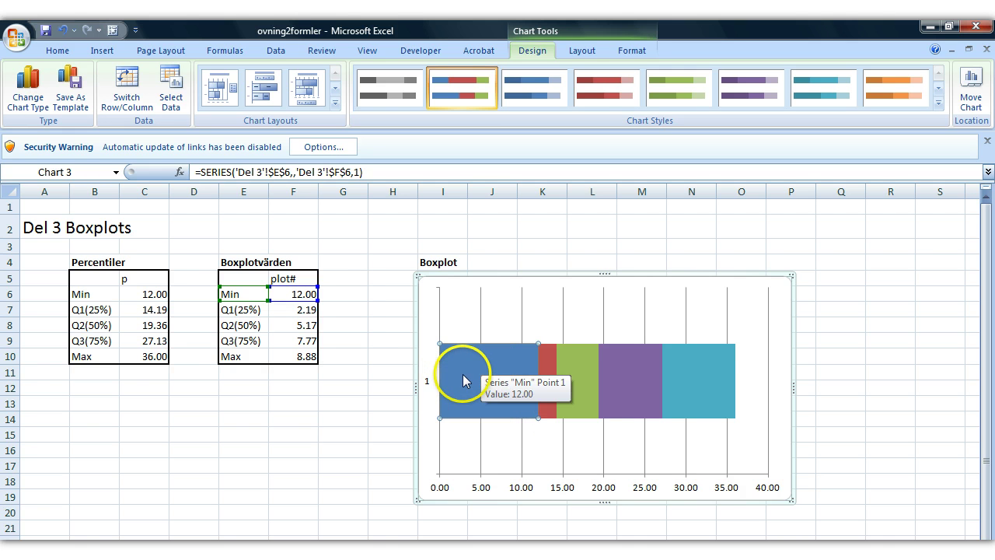
{"action": "right_click", "coordinate": [464, 354]}
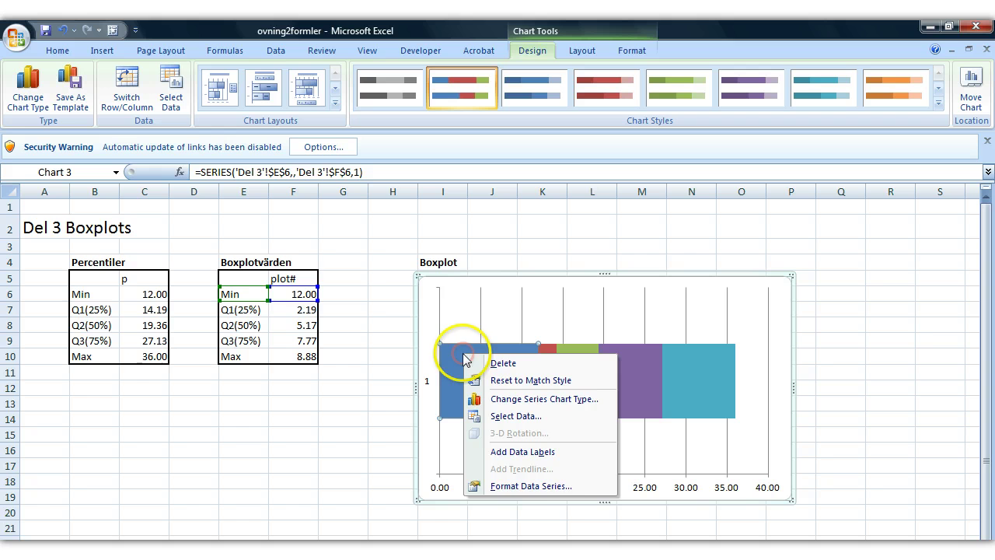
{"action": "left_click", "coordinate": [572, 485]}
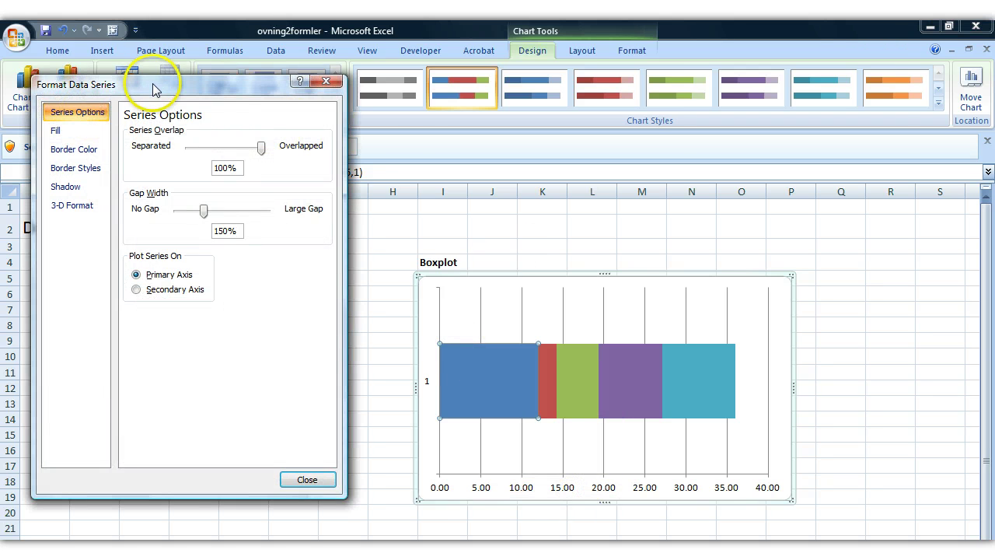
{"action": "left_click_drag", "start_coordinate": [156, 89], "coordinate": [702, 60]}
{"action": "left_click", "coordinate": [602, 101]}
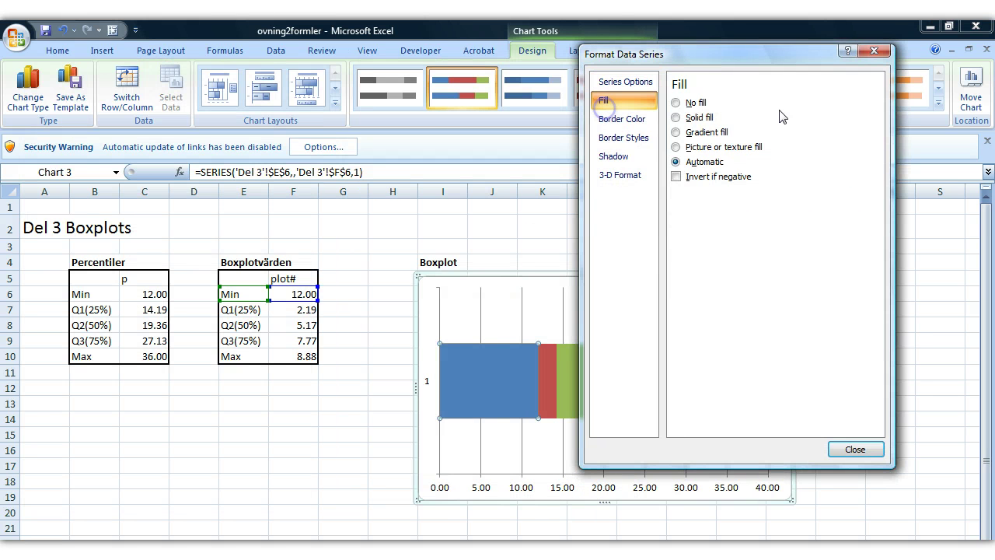
{"action": "left_click", "coordinate": [675, 103]}
{"action": "left_click", "coordinate": [855, 449]}
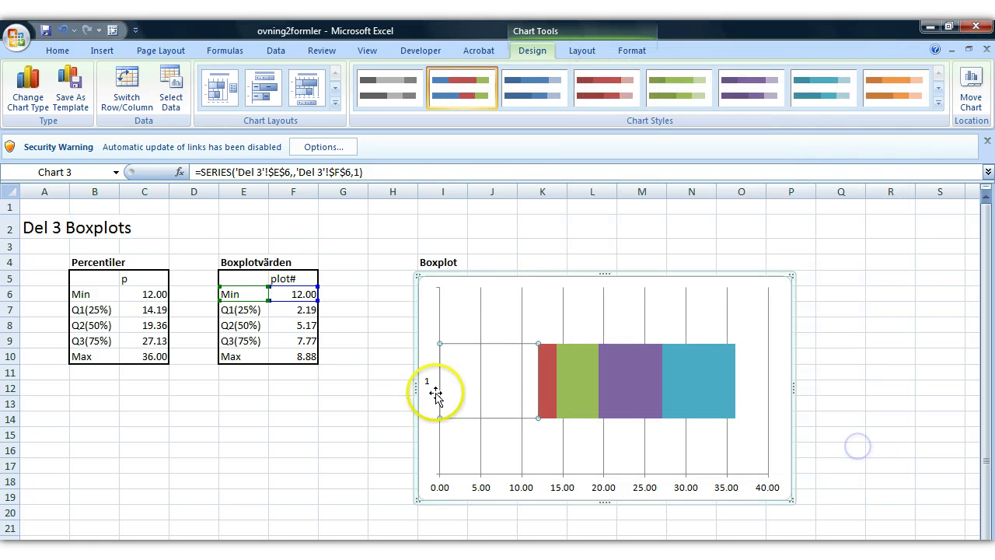
{"action": "left_click", "coordinate": [545, 382]}
{"action": "left_click", "coordinate": [501, 397]}
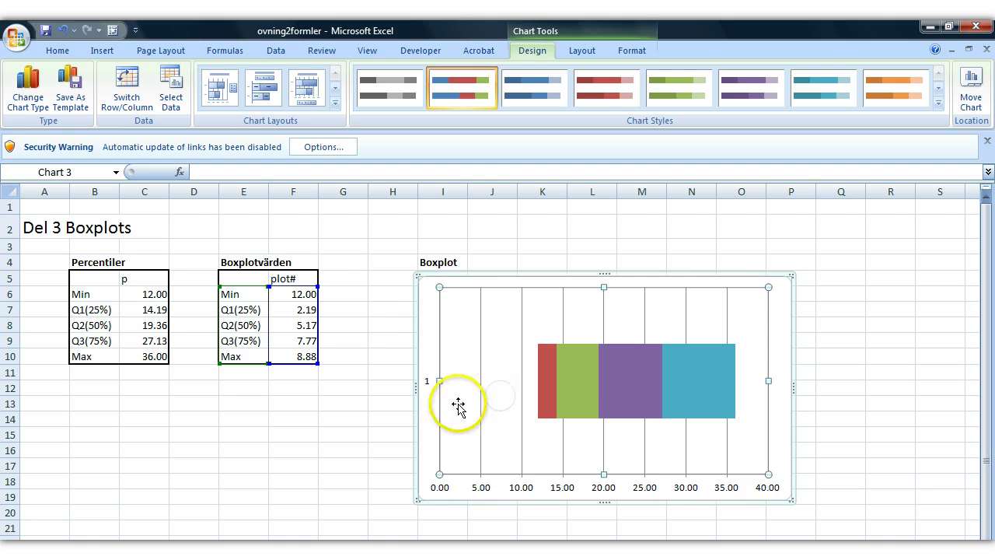
{"action": "left_click", "coordinate": [465, 374]}
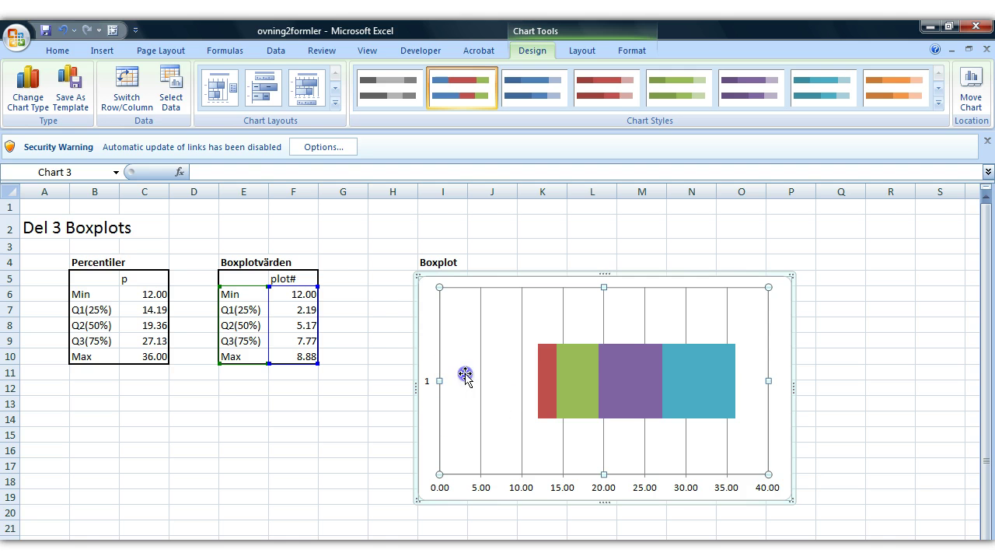
{"action": "left_click", "coordinate": [572, 384]}
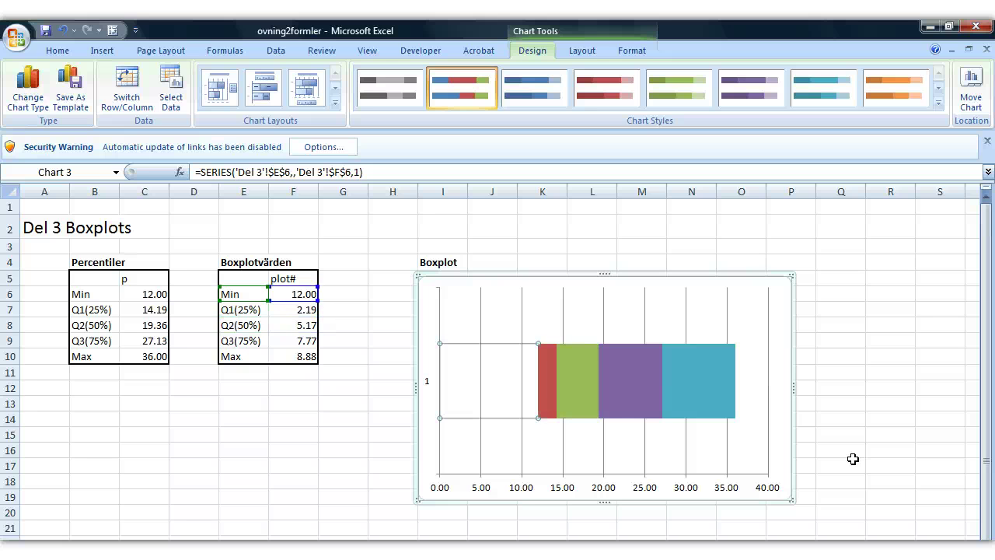
Set the fill of the Q1(25%) series to No fill
{"action": "left_click", "coordinate": [547, 369]}
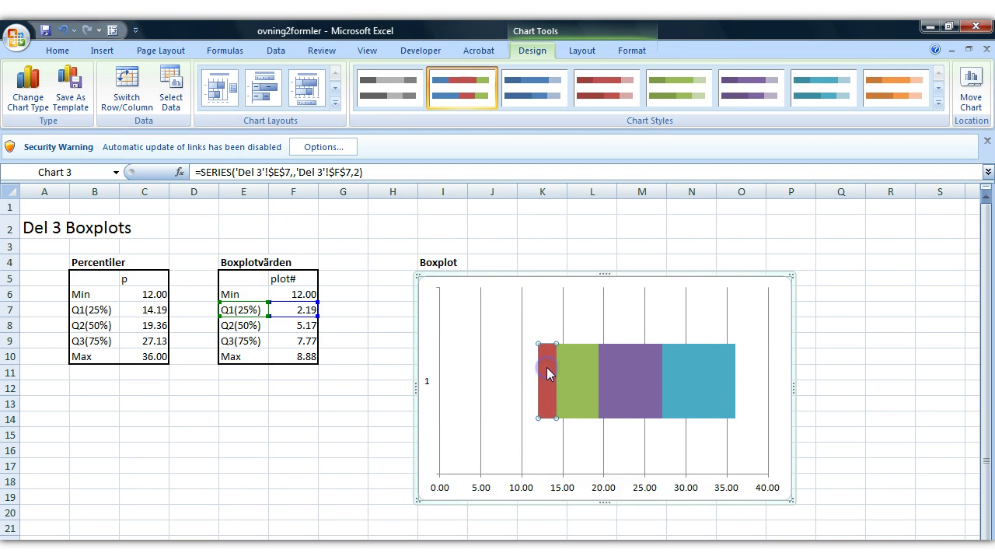
{"action": "right_click", "coordinate": [547, 368]}
{"action": "left_click", "coordinate": [614, 499]}
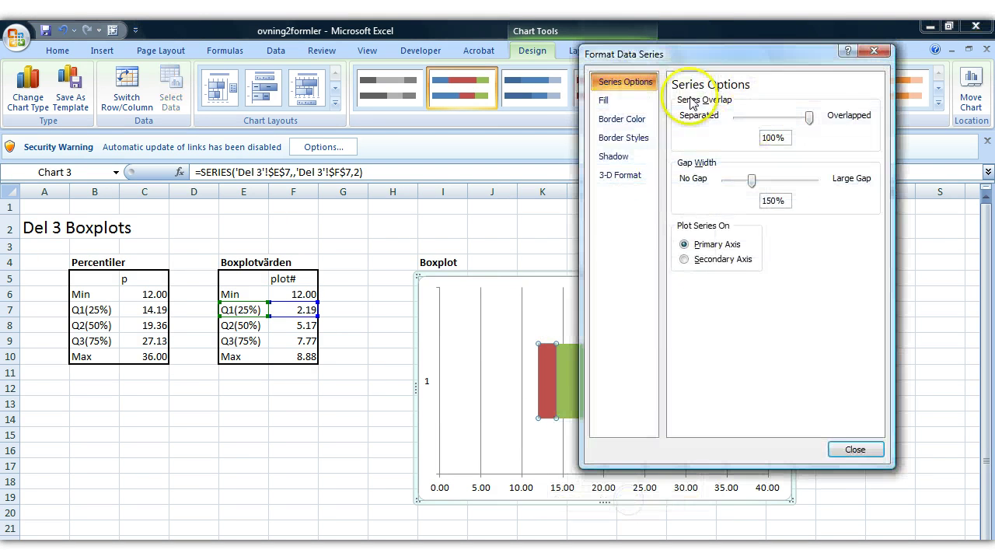
{"action": "left_click", "coordinate": [626, 100]}
{"action": "left_click", "coordinate": [675, 117]}
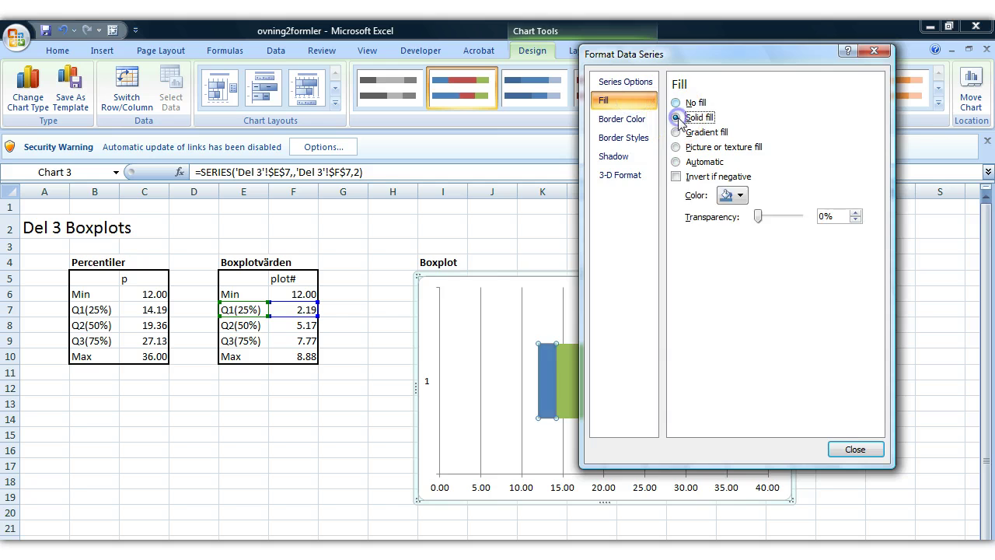
{"action": "left_click", "coordinate": [676, 103]}
{"action": "left_click", "coordinate": [852, 447]}
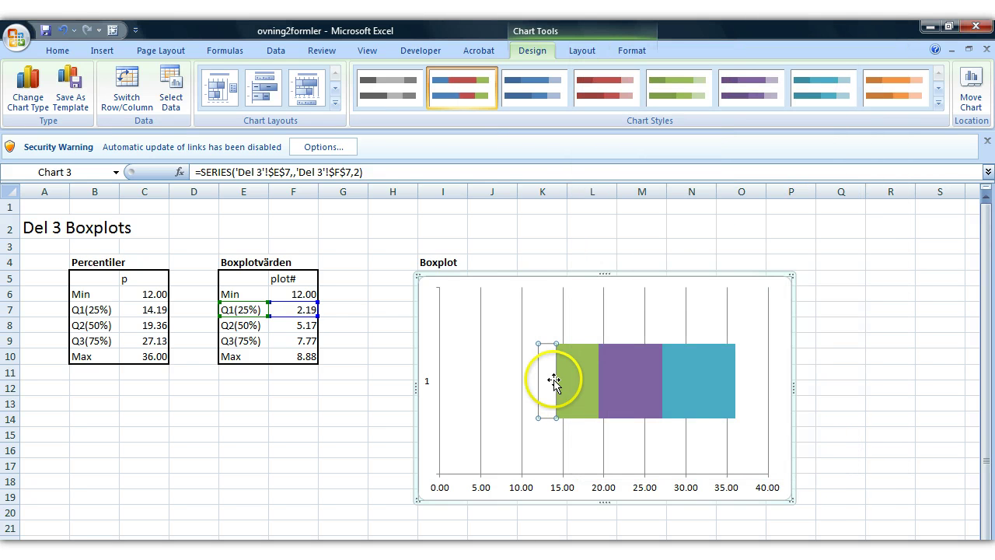
Set the fill of the Max series at the end of the bar to No fill
{"action": "left_click", "coordinate": [701, 368]}
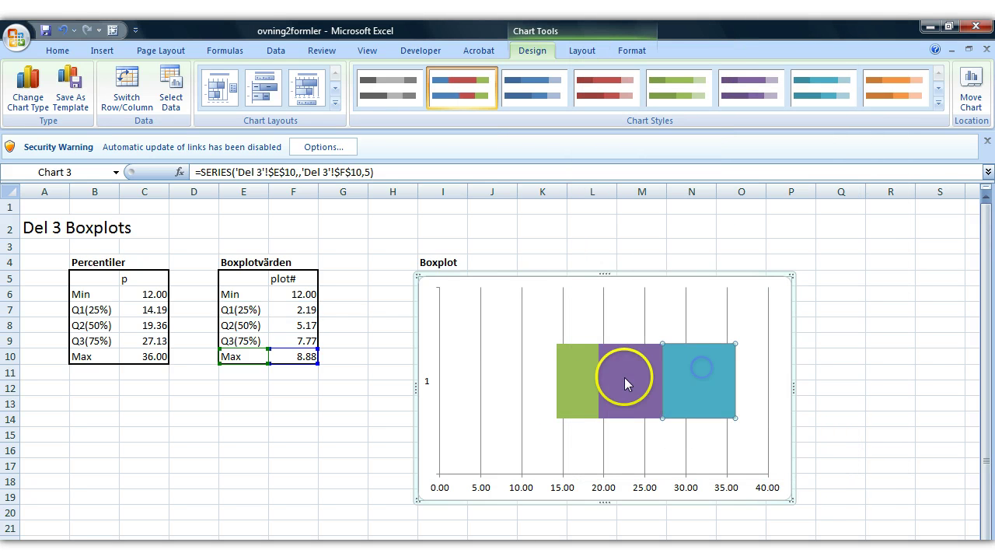
{"action": "right_click", "coordinate": [692, 376]}
{"action": "left_click", "coordinate": [751, 507]}
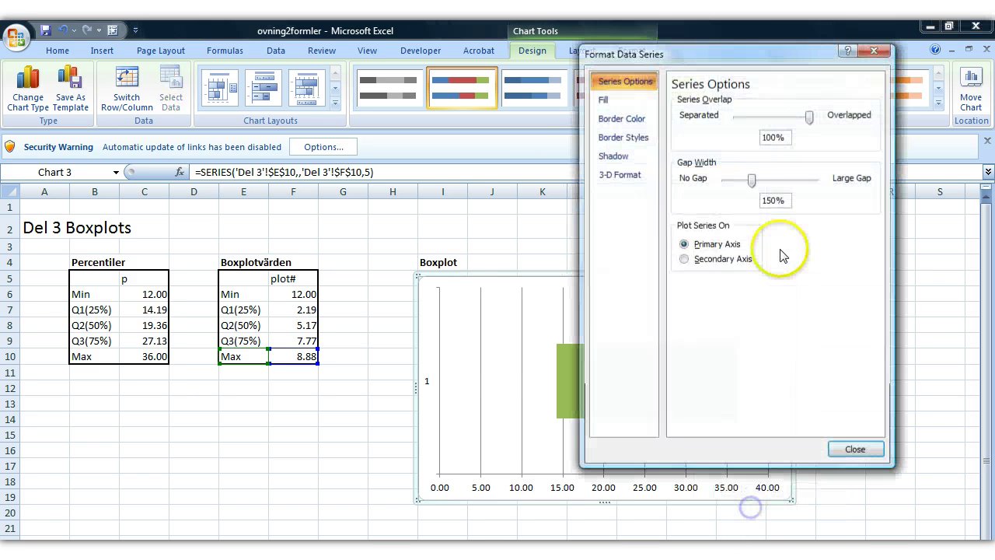
{"action": "left_click", "coordinate": [620, 103]}
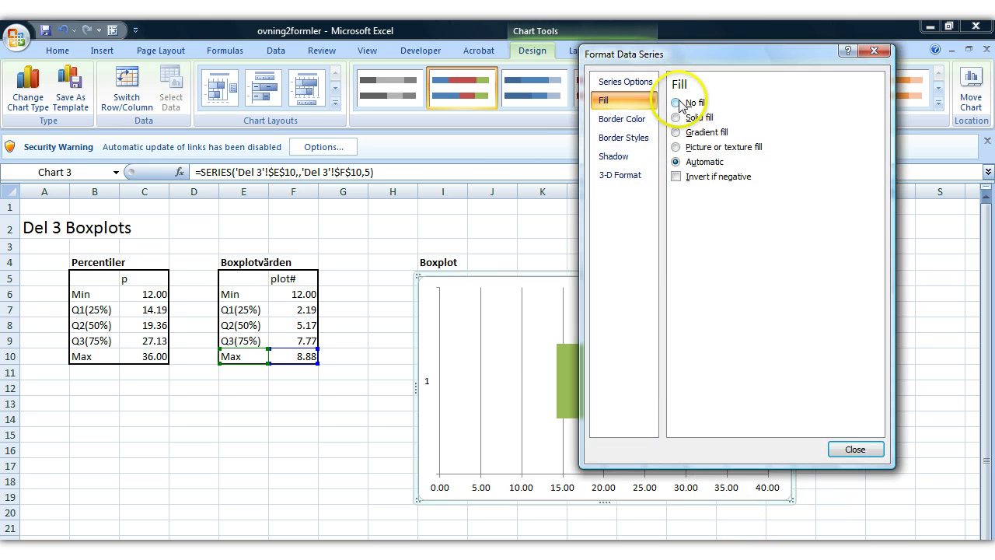
{"action": "left_click", "coordinate": [855, 449]}
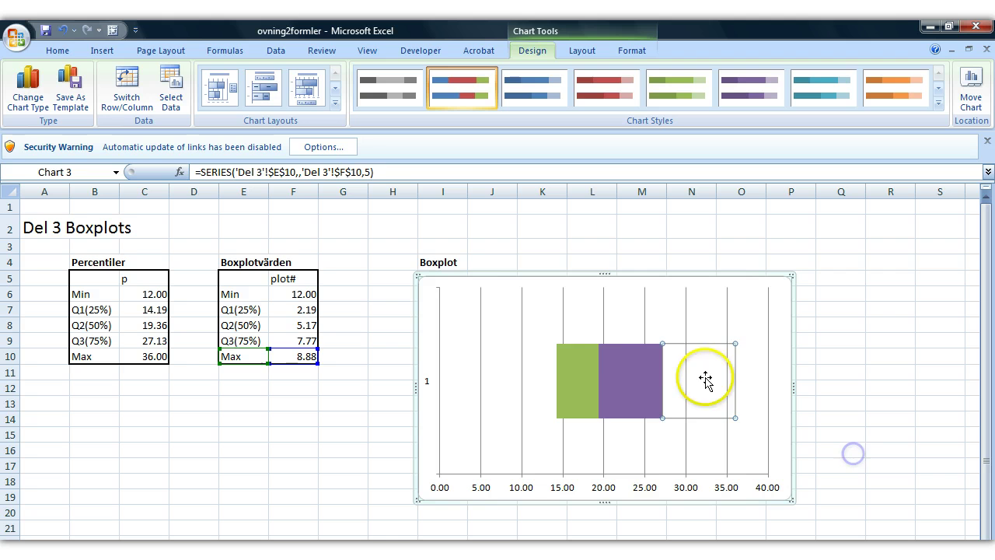
{"action": "left_click", "coordinate": [582, 364]}
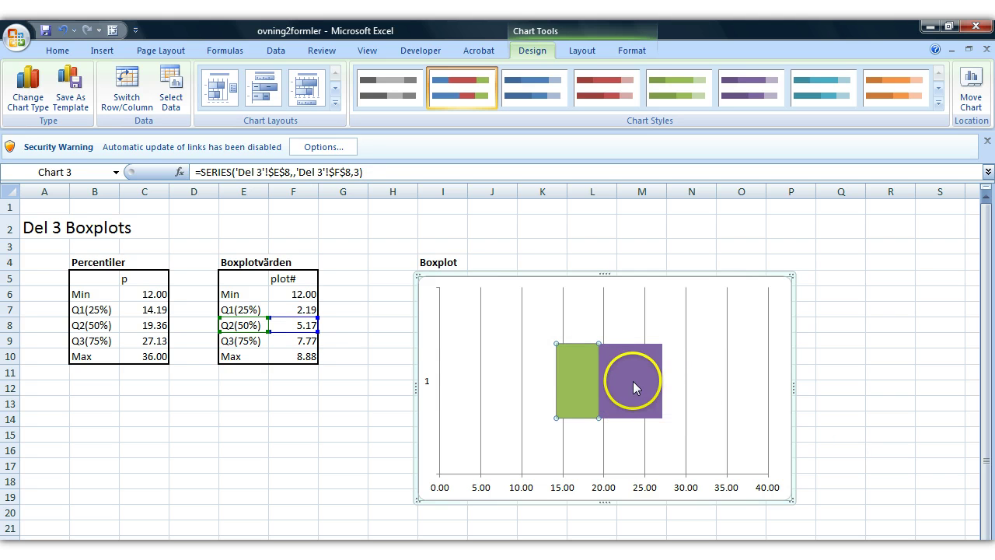
{"action": "left_click", "coordinate": [633, 380]}
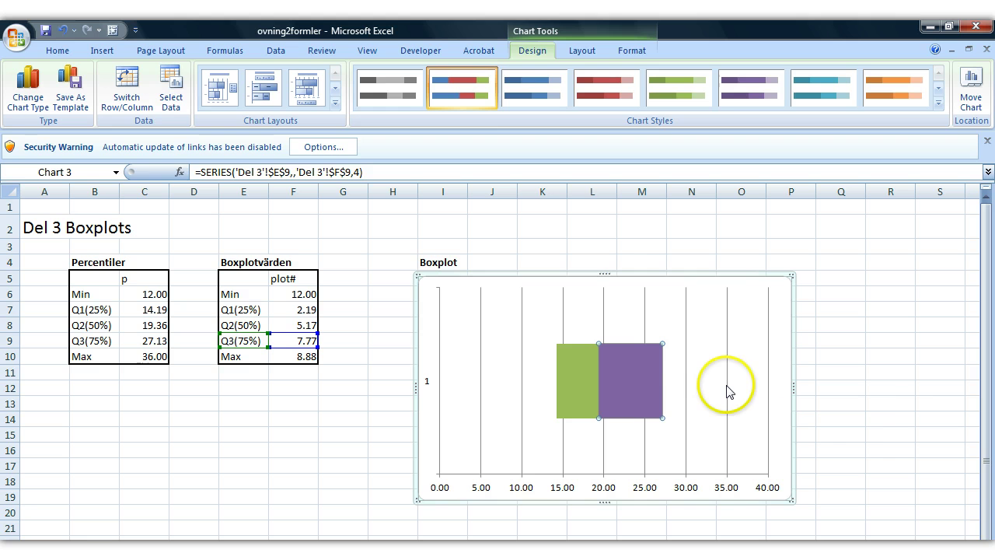
Add horizontal error bars to the invisible Q1(25%) series with Minus direction and a percentage error amount of 100%
{"action": "left_click", "coordinate": [576, 383]}
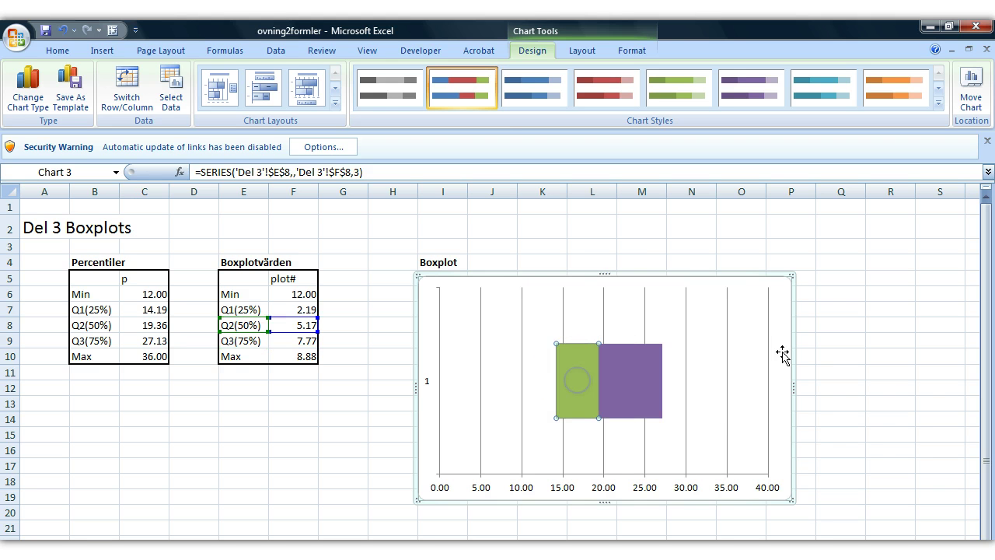
{"action": "key", "text": "Down"}
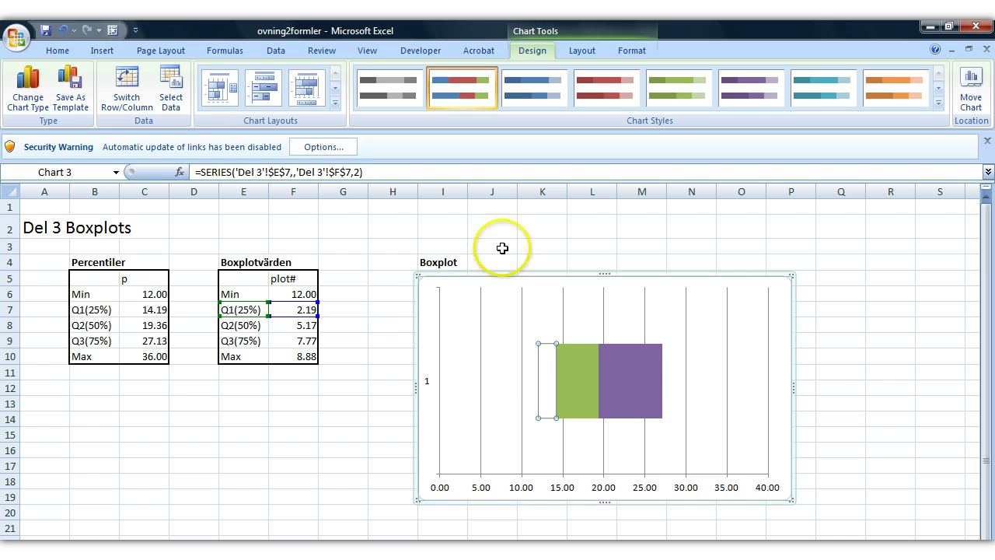
{"action": "left_click", "coordinate": [581, 50]}
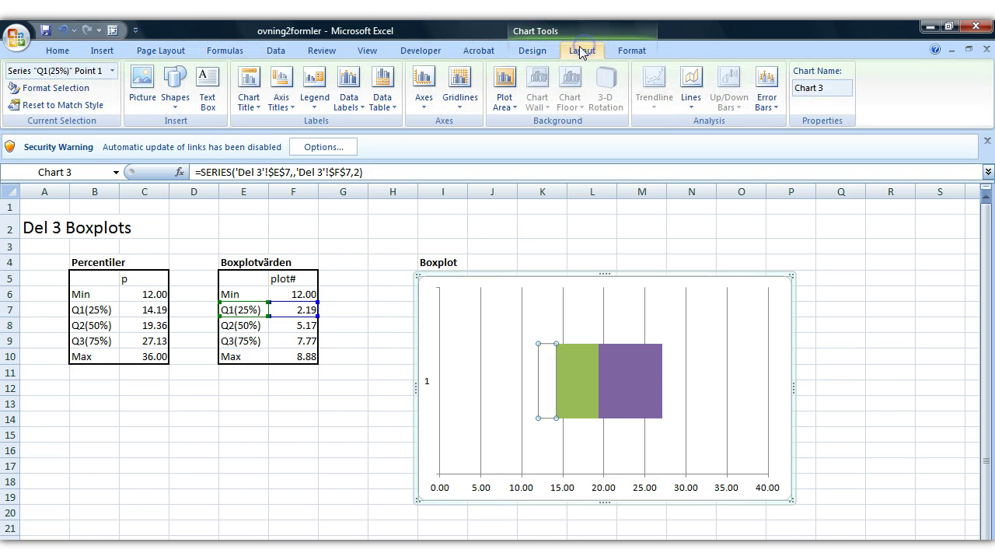
{"action": "left_click", "coordinate": [769, 109]}
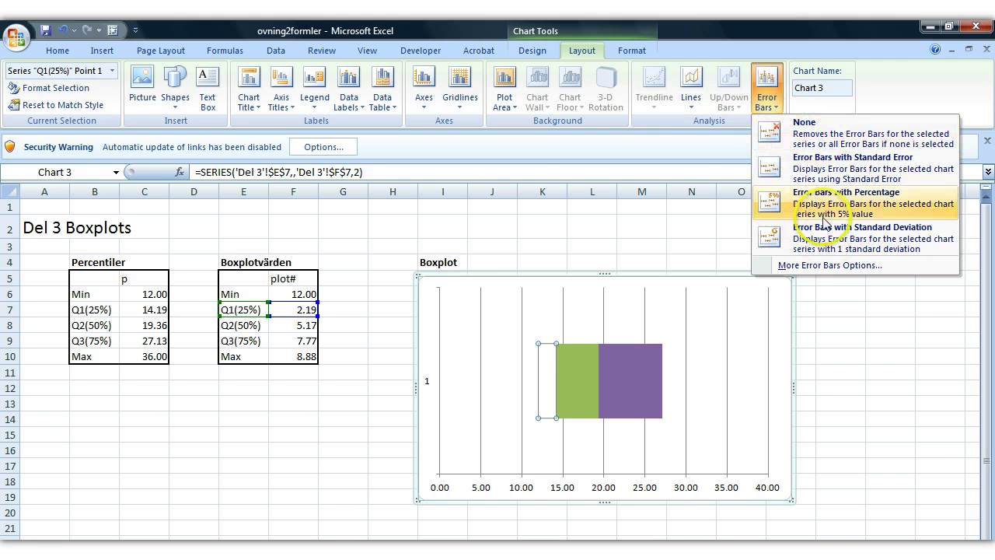
{"action": "left_click", "coordinate": [788, 267]}
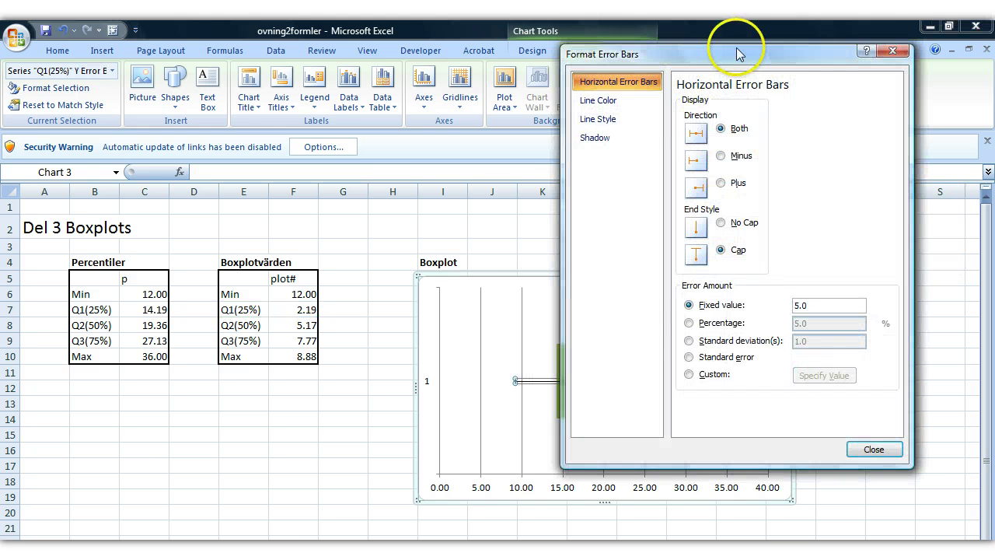
{"action": "left_click_drag", "start_coordinate": [743, 62], "coordinate": [811, 69]}
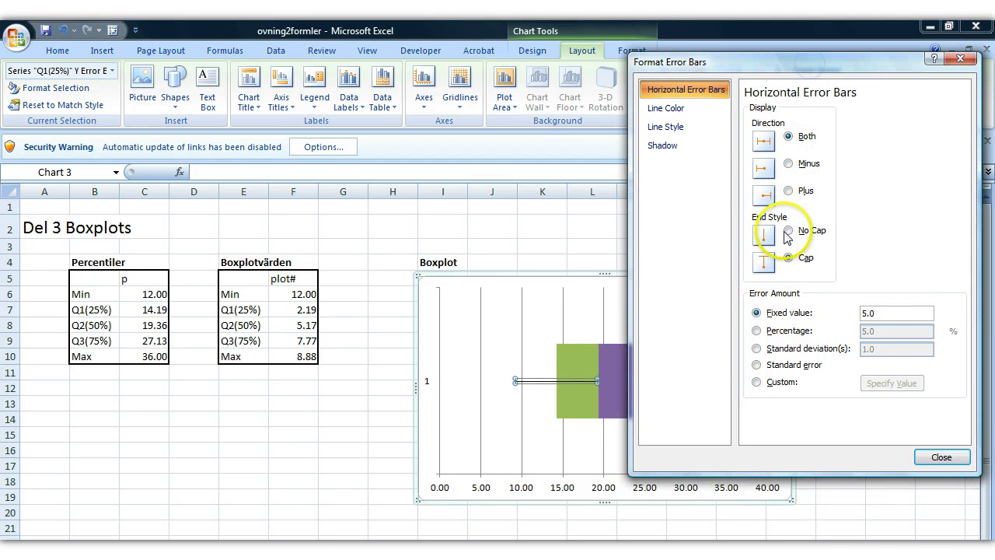
{"action": "left_click", "coordinate": [790, 164]}
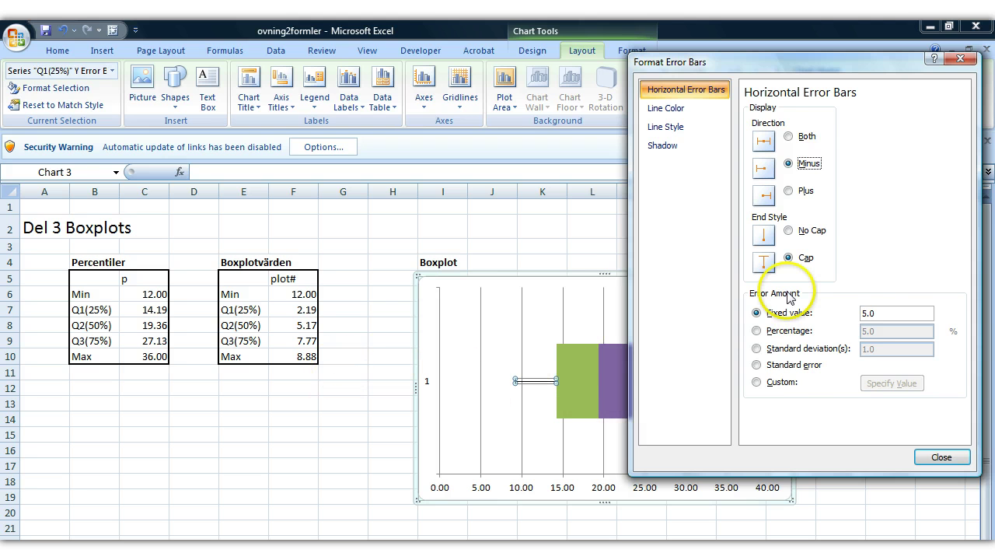
{"action": "left_click", "coordinate": [756, 330]}
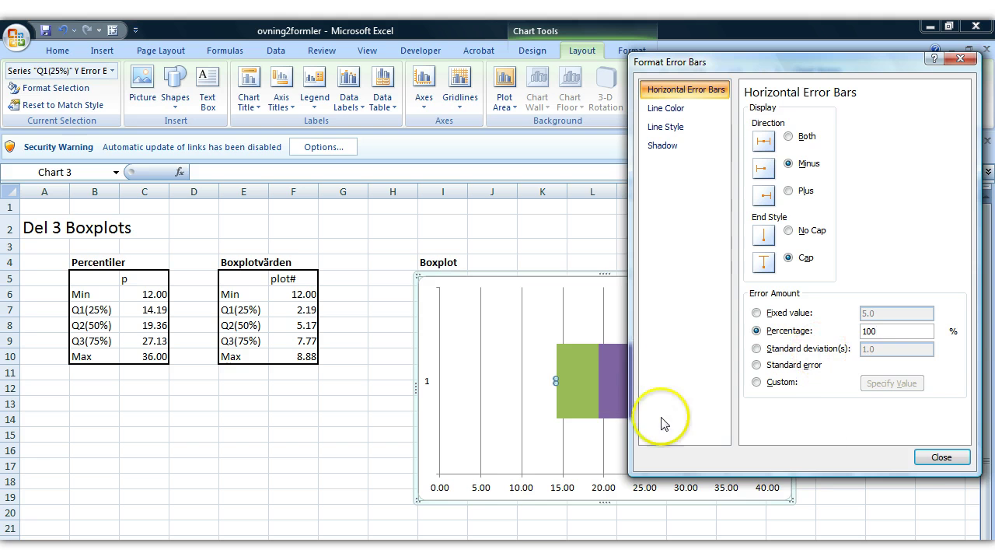
{"action": "left_click", "coordinate": [926, 460]}
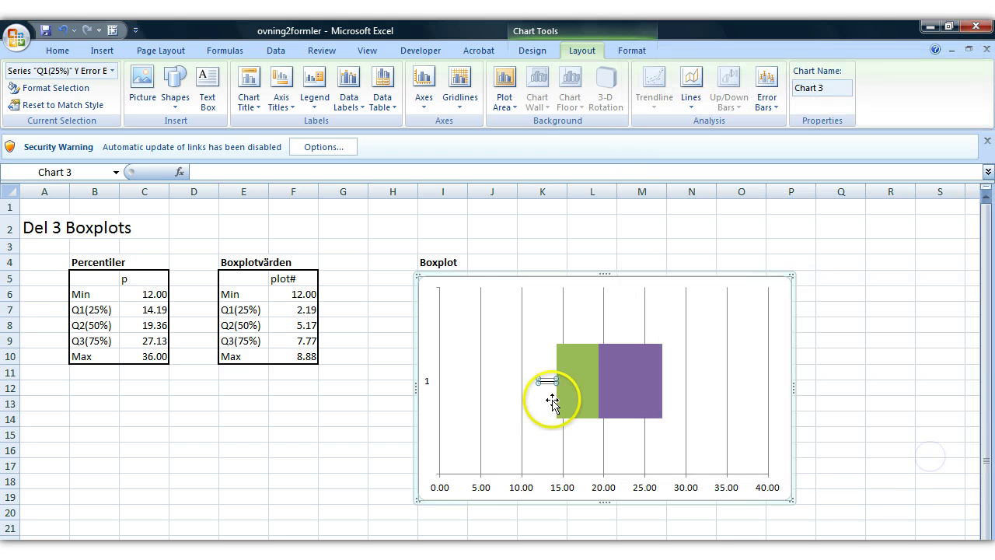
{"action": "left_click", "coordinate": [544, 400]}
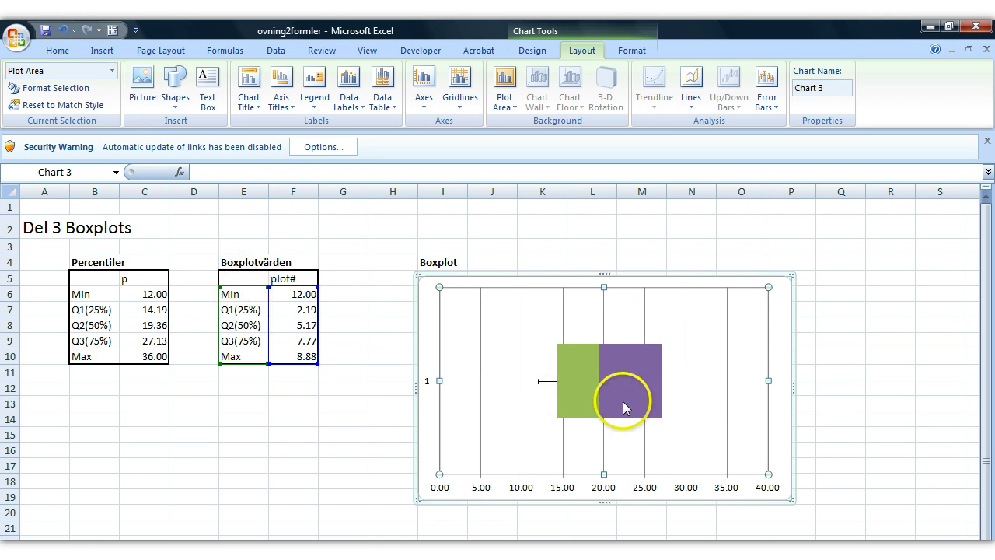
Add horizontal error bars to the Q3(75%) series and set their direction to Plus
{"action": "left_click", "coordinate": [621, 367]}
{"action": "left_click", "coordinate": [606, 382]}
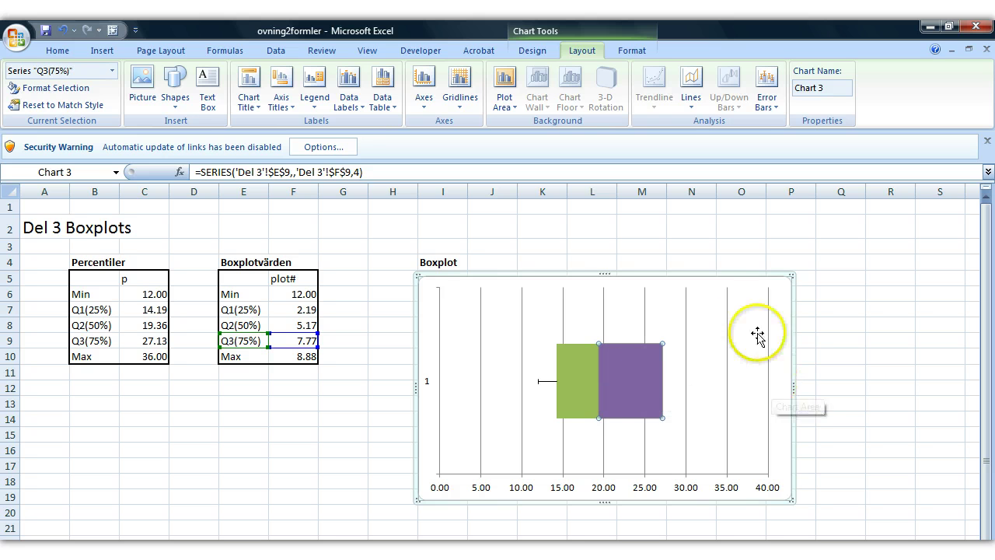
{"action": "mouse_move", "coordinate": [608, 381]}
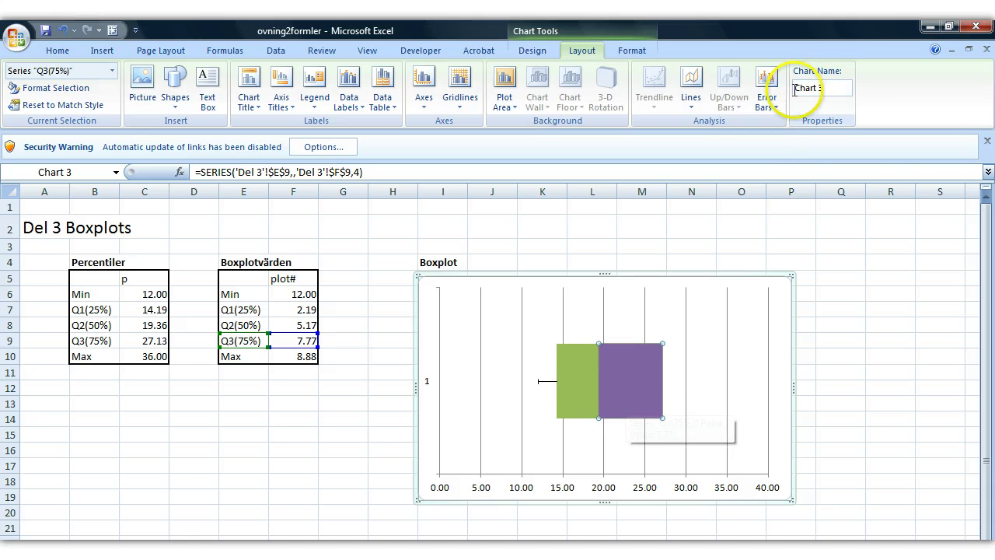
{"action": "left_click", "coordinate": [769, 100]}
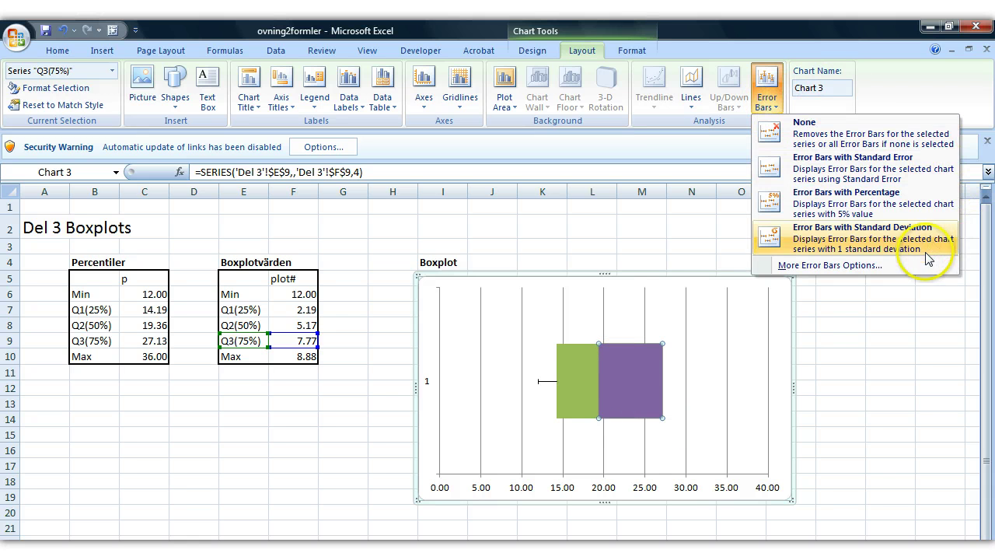
{"action": "left_click", "coordinate": [853, 265]}
{"action": "left_click_drag", "start_coordinate": [855, 67], "coordinate": [283, 53]}
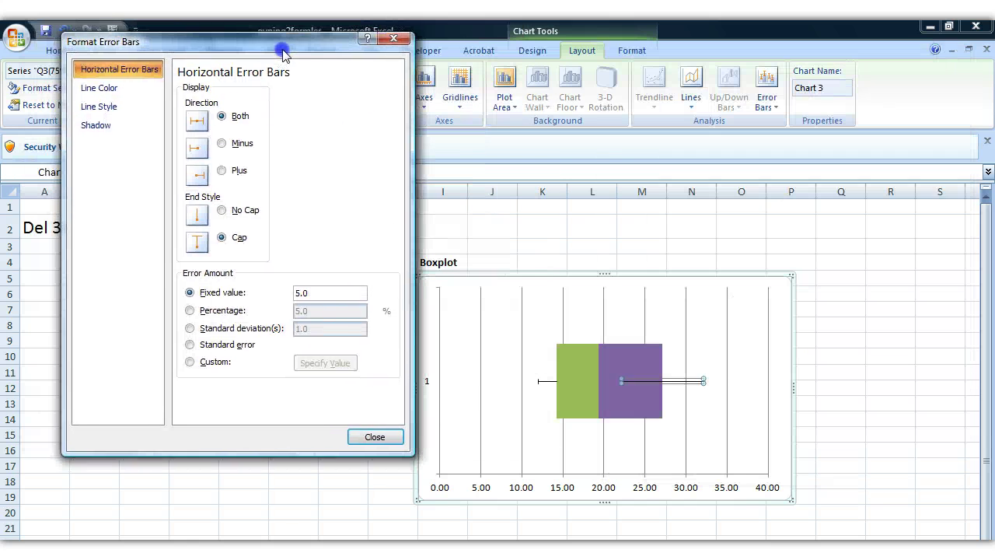
{"action": "left_click", "coordinate": [222, 171]}
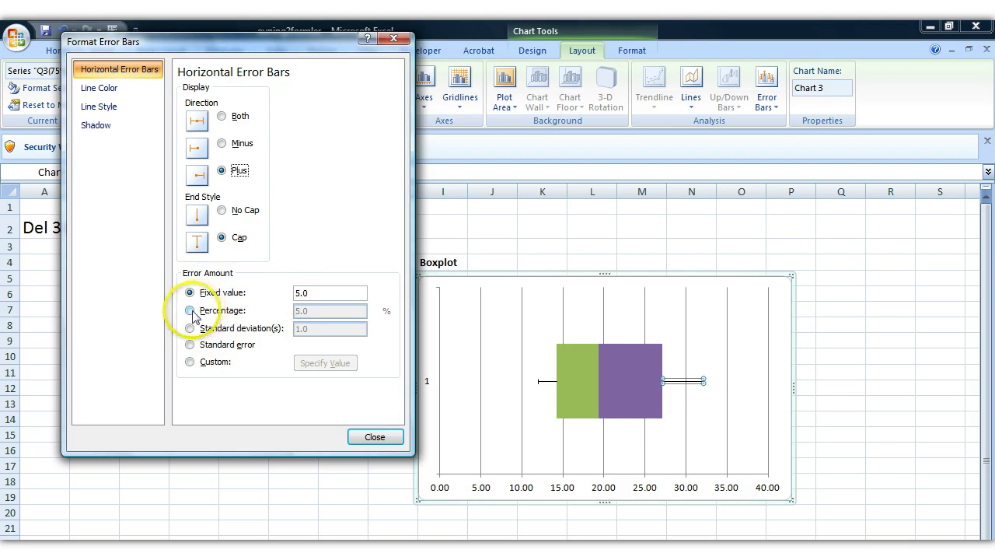
Use a custom error amount for the Q3(75%) error bars, taking the positive error value from cell F10
{"action": "left_click", "coordinate": [190, 362]}
{"action": "left_click_drag", "start_coordinate": [282, 46], "coordinate": [837, 107]}
{"action": "left_click", "coordinate": [879, 422]}
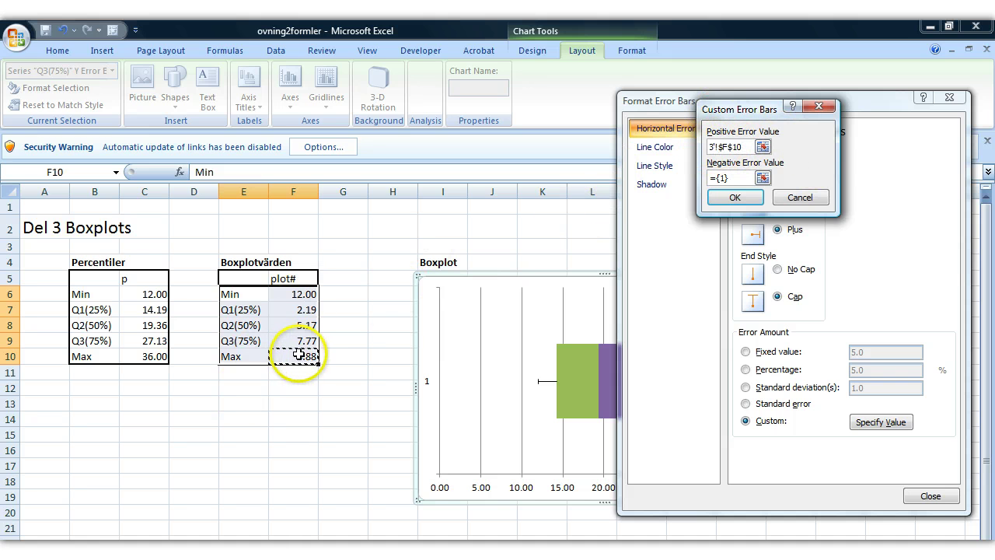
{"action": "left_click", "coordinate": [734, 198]}
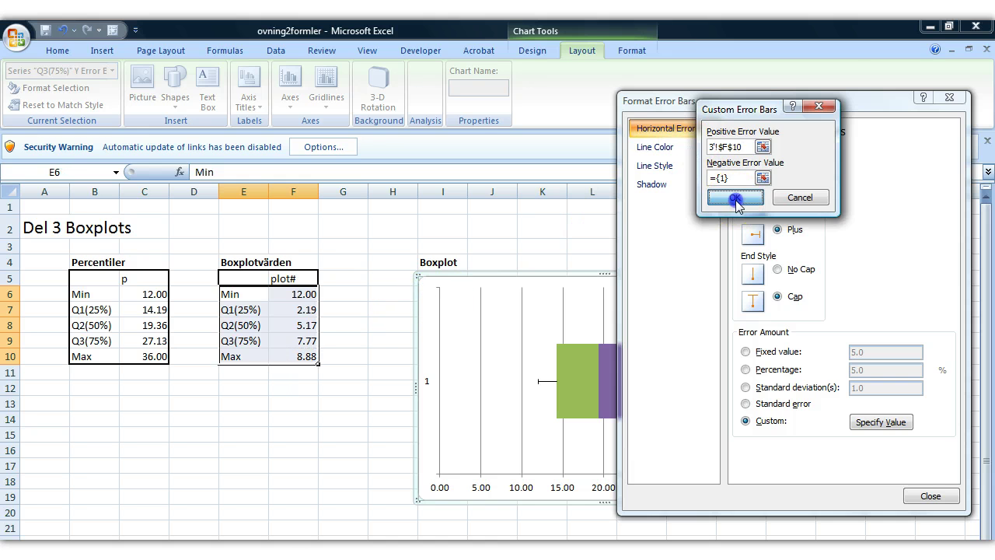
Close the error bar formatting and delete the vertical gridlines from the chart
{"action": "left_click", "coordinate": [933, 494]}
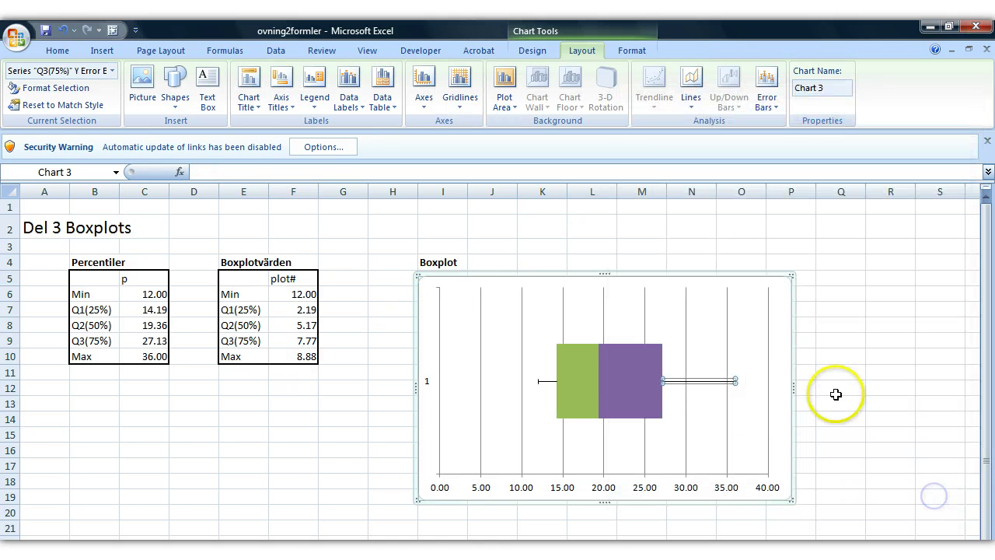
{"action": "left_click", "coordinate": [840, 379]}
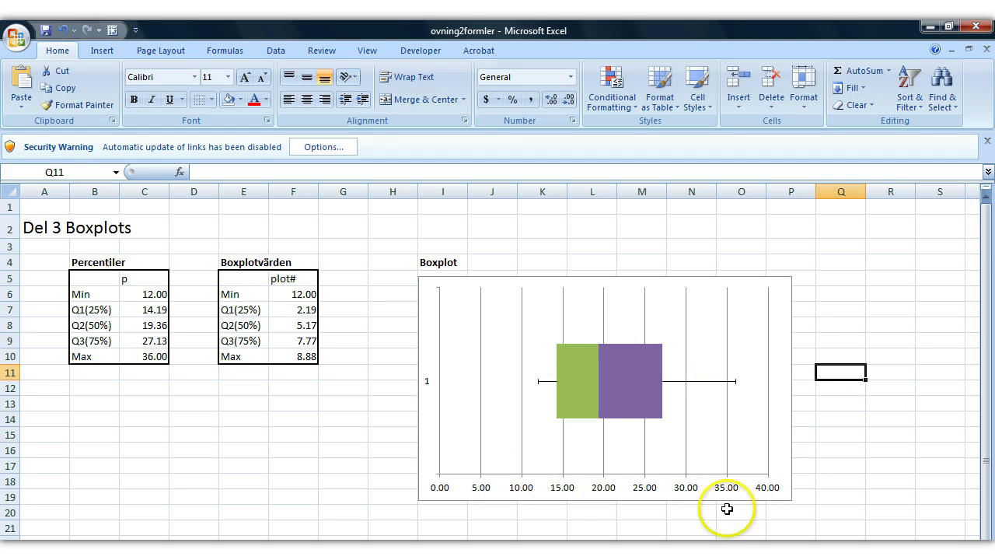
{"action": "left_click", "coordinate": [521, 403]}
{"action": "key", "text": "Delete"}
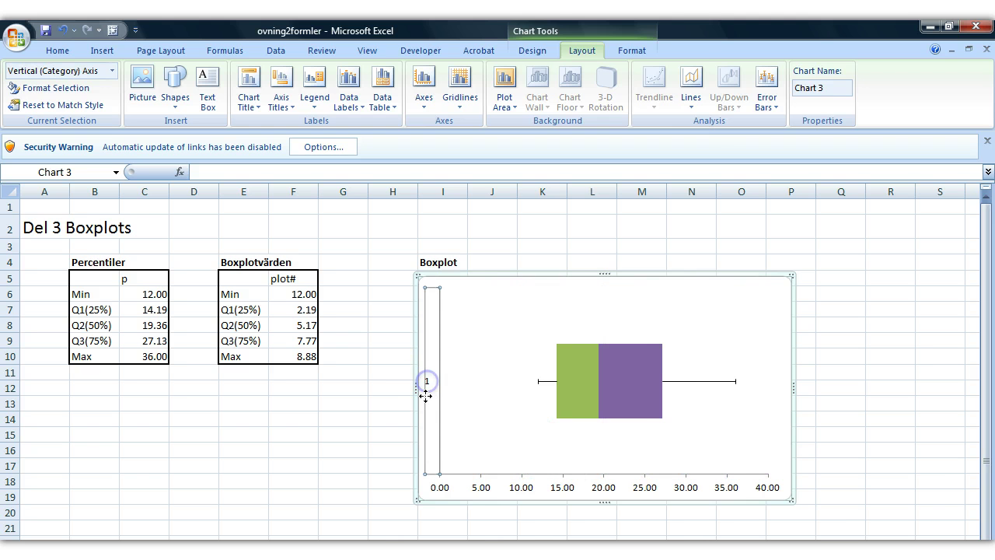
Set the axis labels of the chart's vertical category axis to None
{"action": "left_click", "coordinate": [428, 383]}
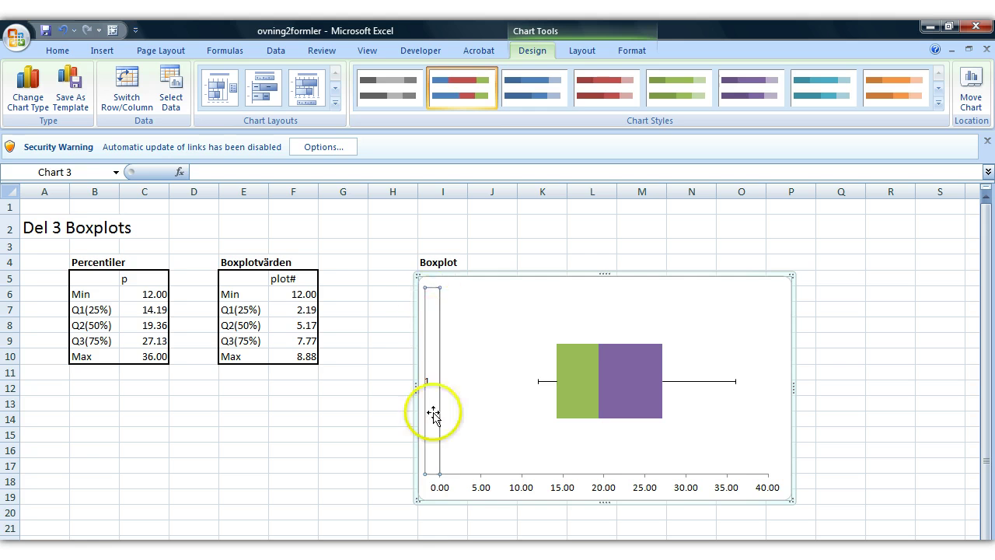
{"action": "left_click", "coordinate": [430, 371]}
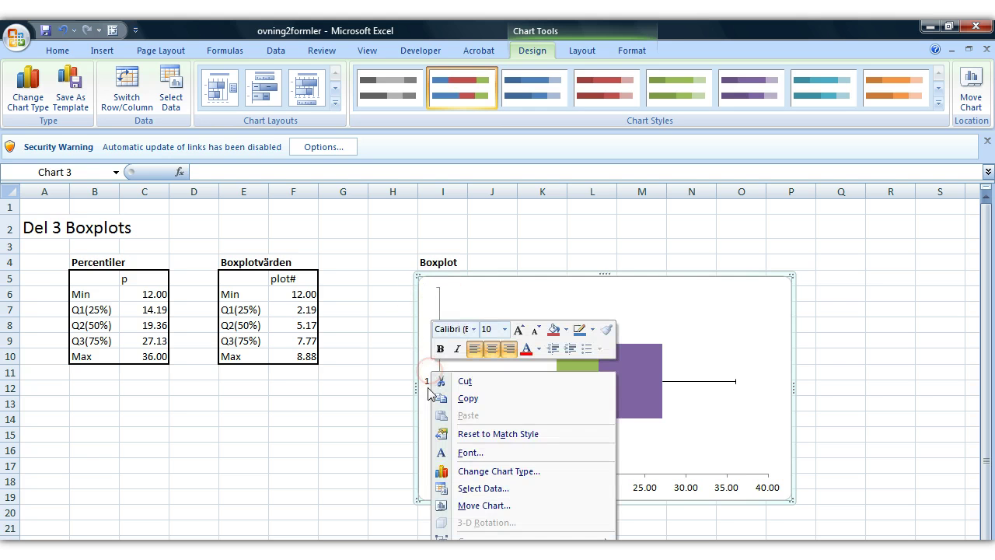
{"action": "left_click", "coordinate": [426, 385]}
{"action": "right_click", "coordinate": [427, 383]}
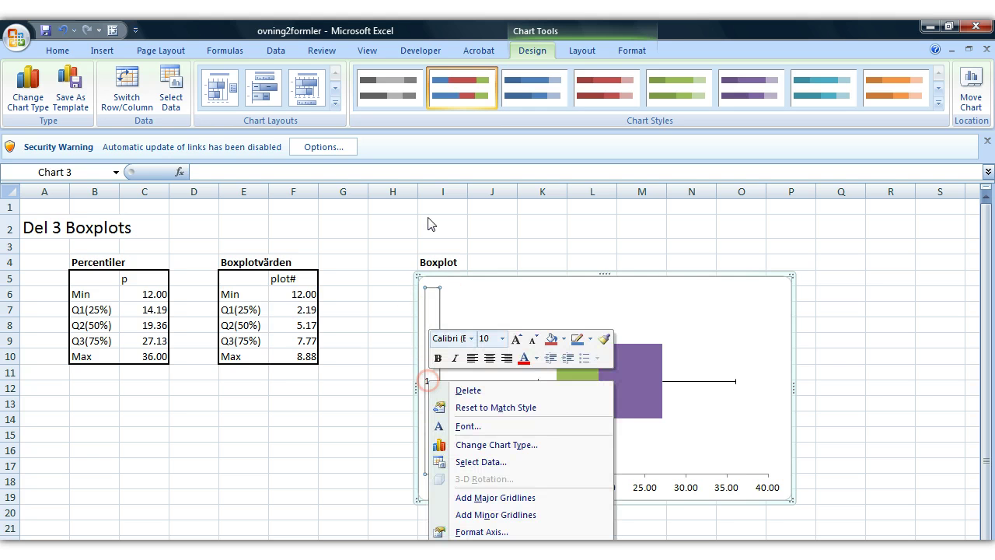
{"action": "left_click", "coordinate": [522, 532]}
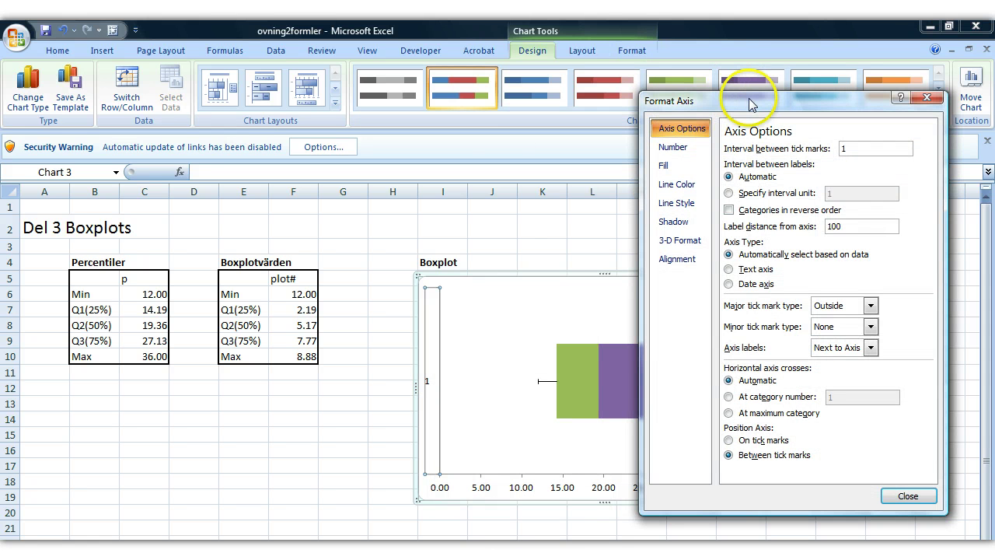
{"action": "left_click_drag", "start_coordinate": [745, 102], "coordinate": [767, 82]}
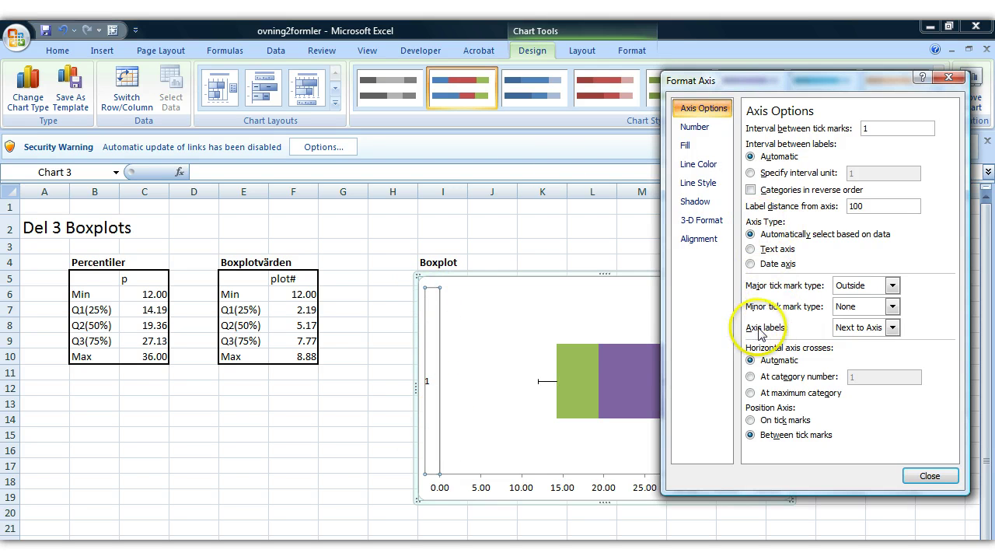
{"action": "left_click", "coordinate": [892, 328]}
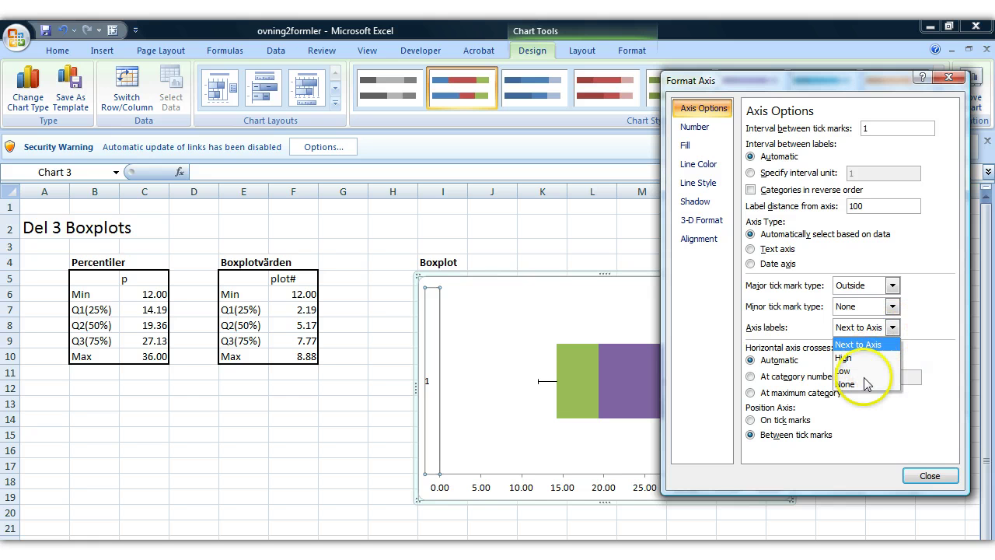
{"action": "left_click", "coordinate": [855, 384]}
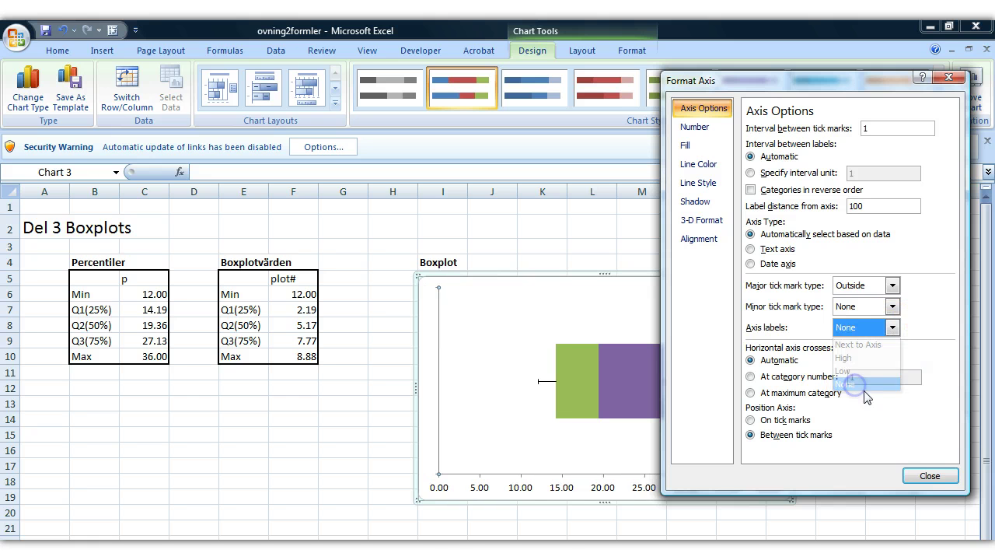
{"action": "left_click", "coordinate": [929, 476]}
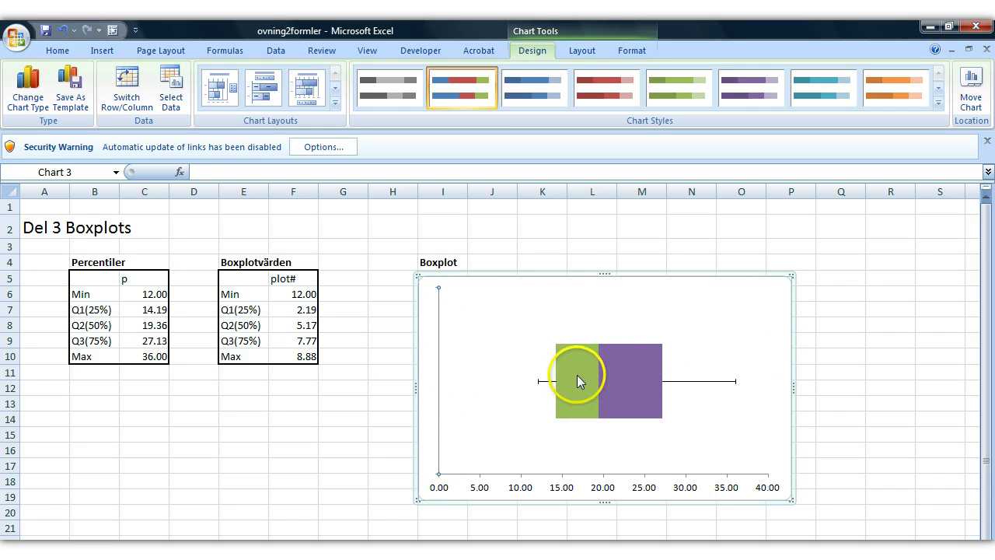
{"action": "left_click", "coordinate": [833, 353]}
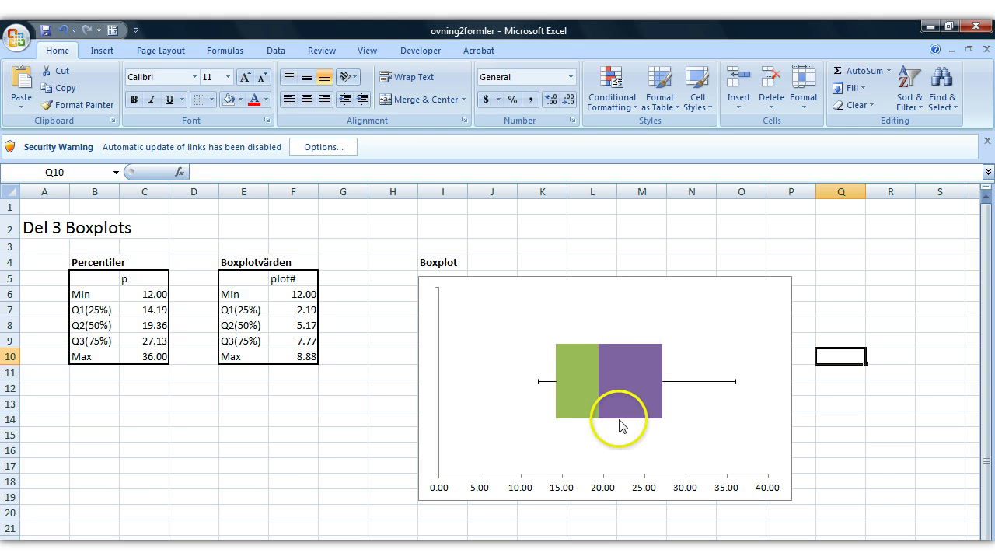
Add a data label to the green Q2(50%) series and change its text to 14.19
{"action": "left_click", "coordinate": [576, 383]}
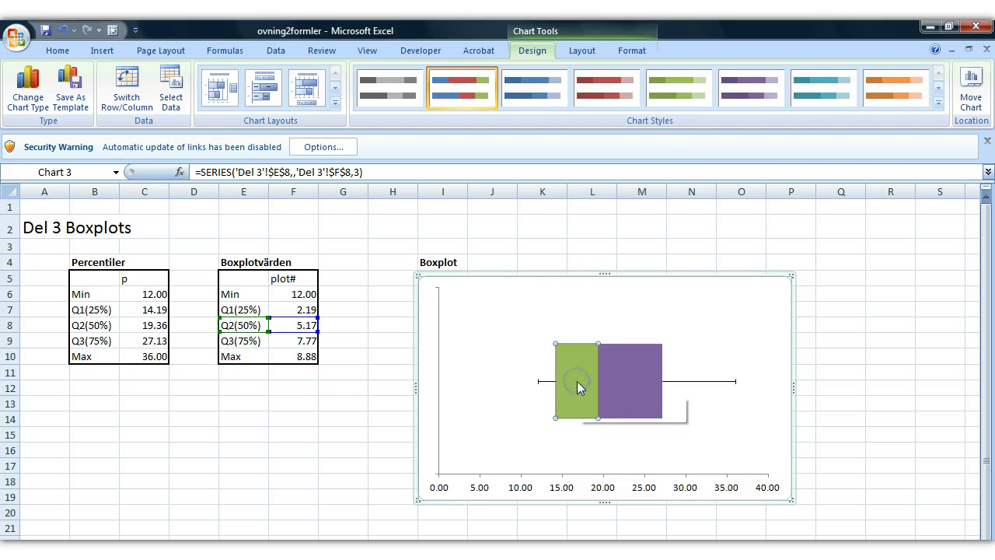
{"action": "right_click", "coordinate": [571, 371]}
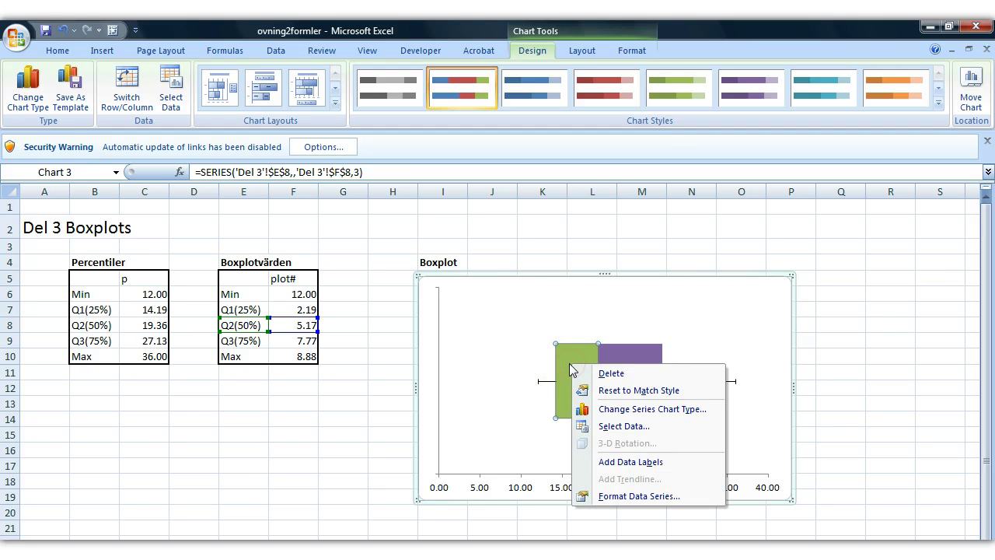
{"action": "left_click", "coordinate": [657, 461]}
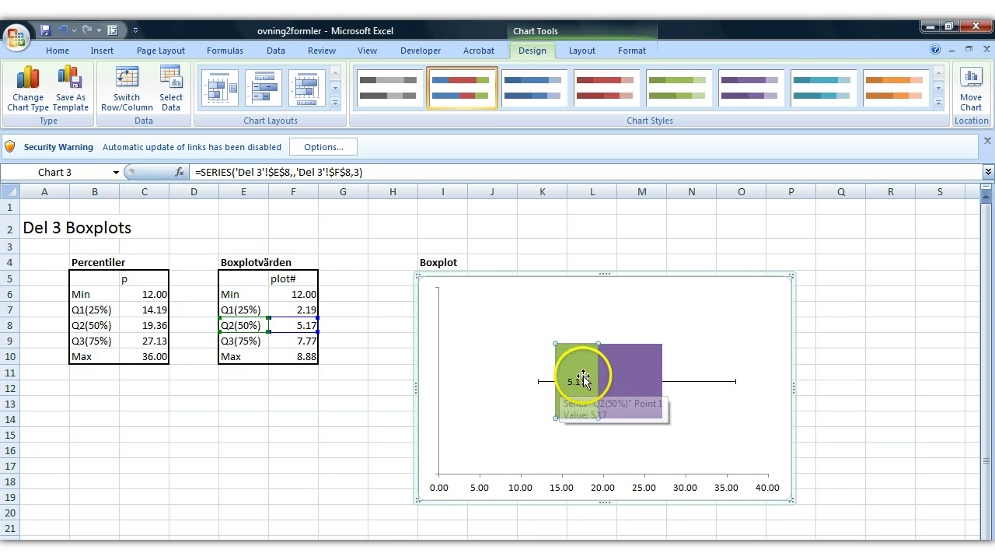
{"action": "left_click", "coordinate": [575, 383]}
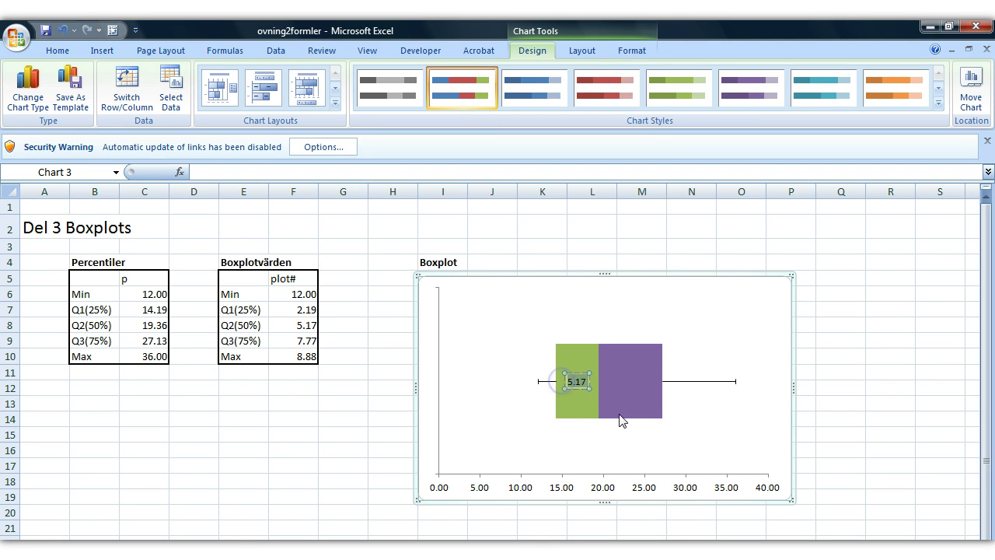
{"action": "key", "text": "Delete"}
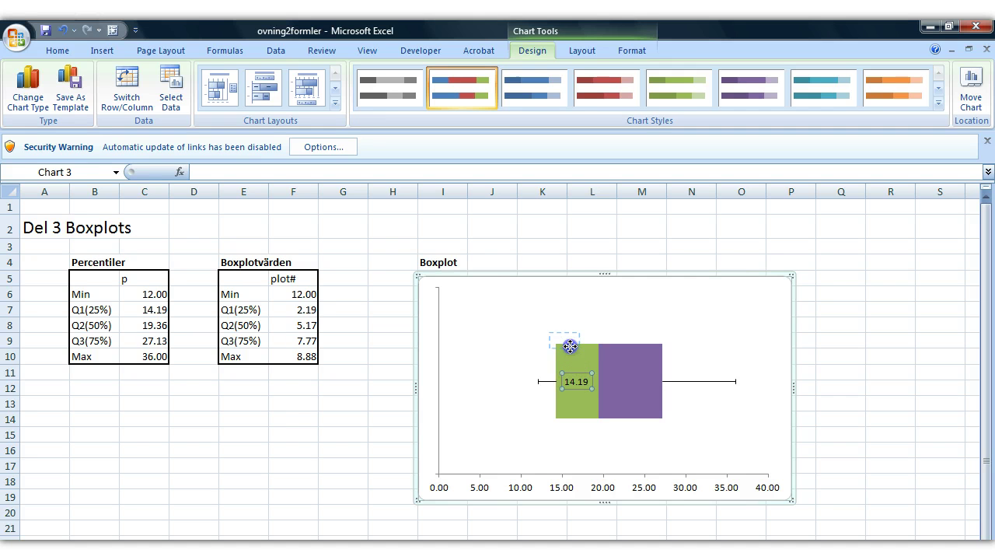
Place the 14.19 label just above the left edge of the green box
{"action": "left_click_drag", "start_coordinate": [562, 342], "coordinate": [561, 341]}
{"action": "left_click", "coordinate": [533, 368]}
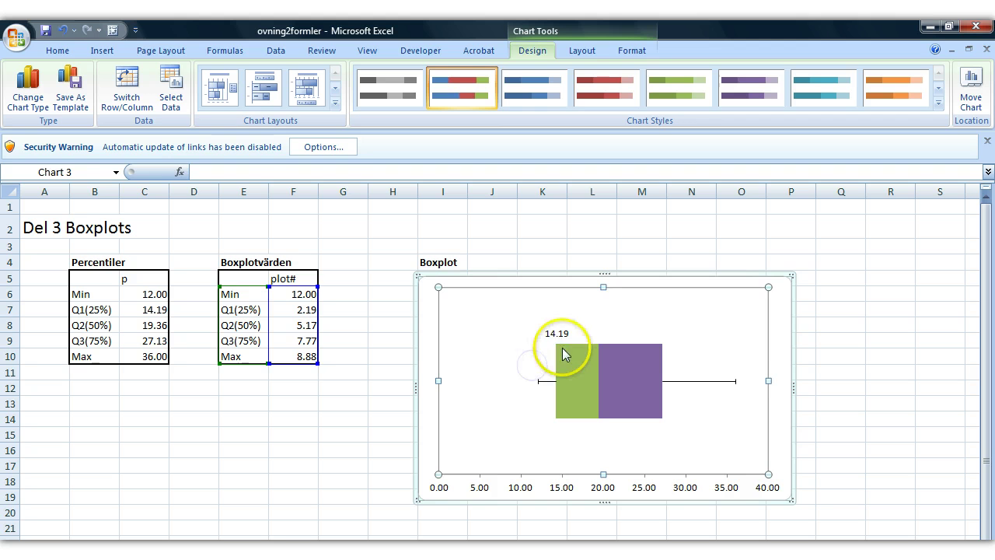
{"action": "left_click", "coordinate": [558, 346]}
{"action": "left_click", "coordinate": [556, 337]}
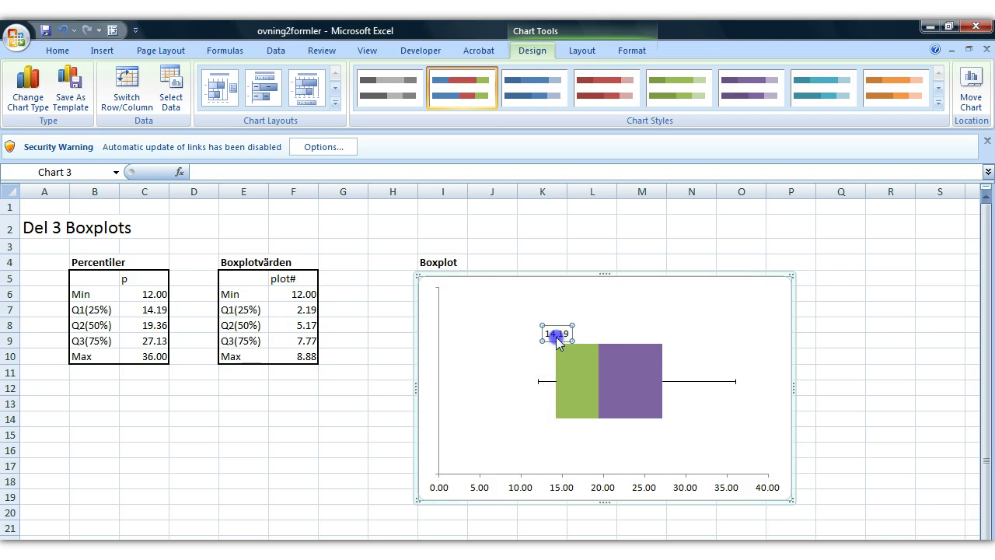
{"action": "left_click", "coordinate": [564, 382]}
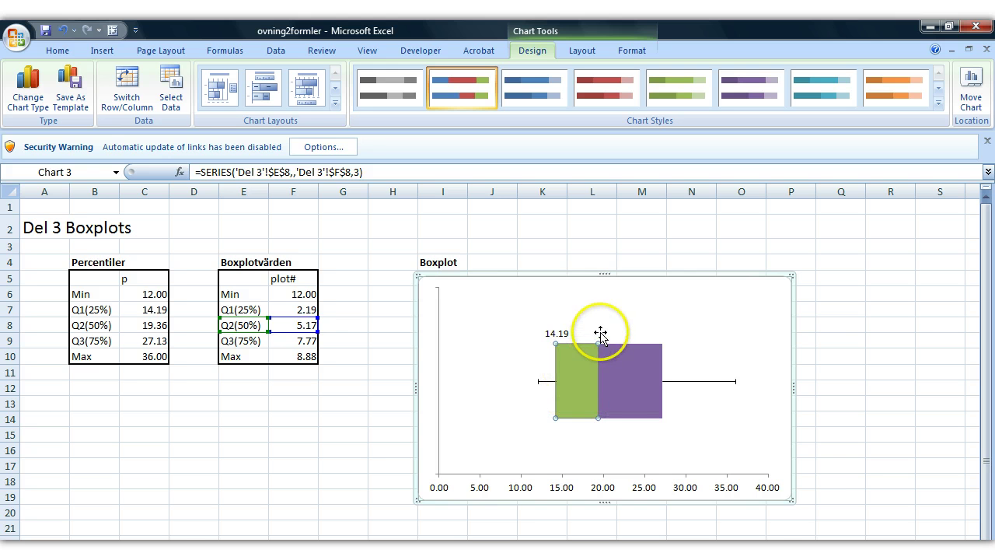
{"action": "right_click", "coordinate": [573, 370]}
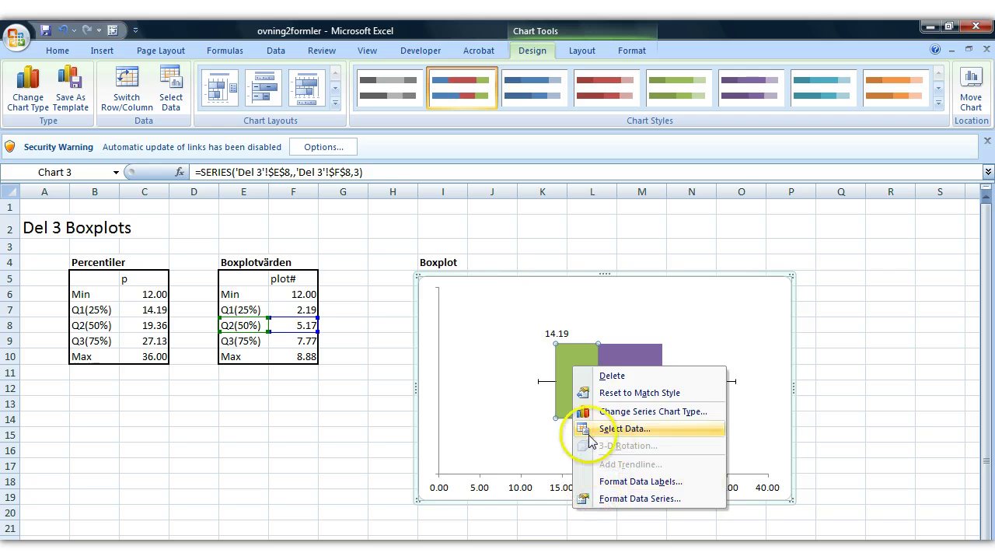
{"action": "left_click", "coordinate": [561, 375]}
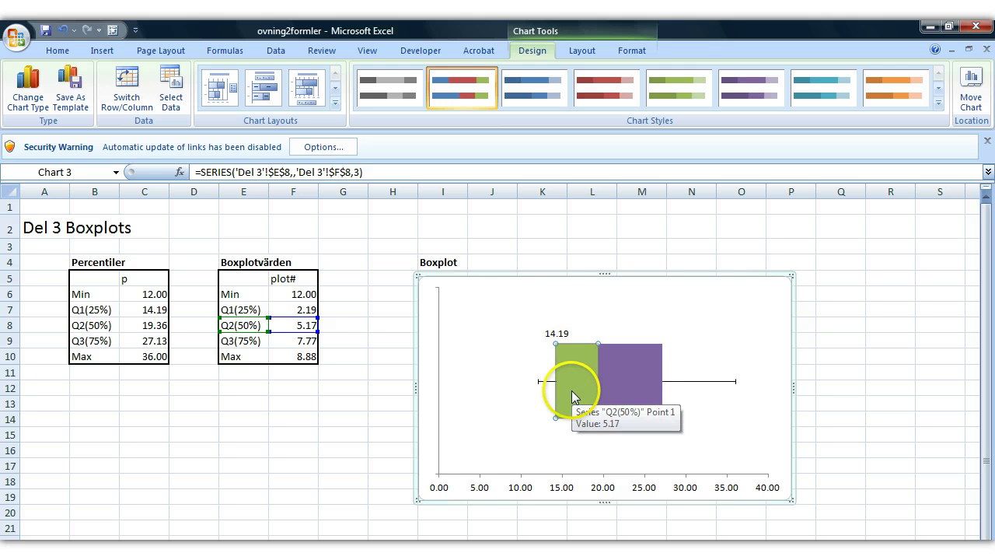
{"action": "key", "text": "Down"}
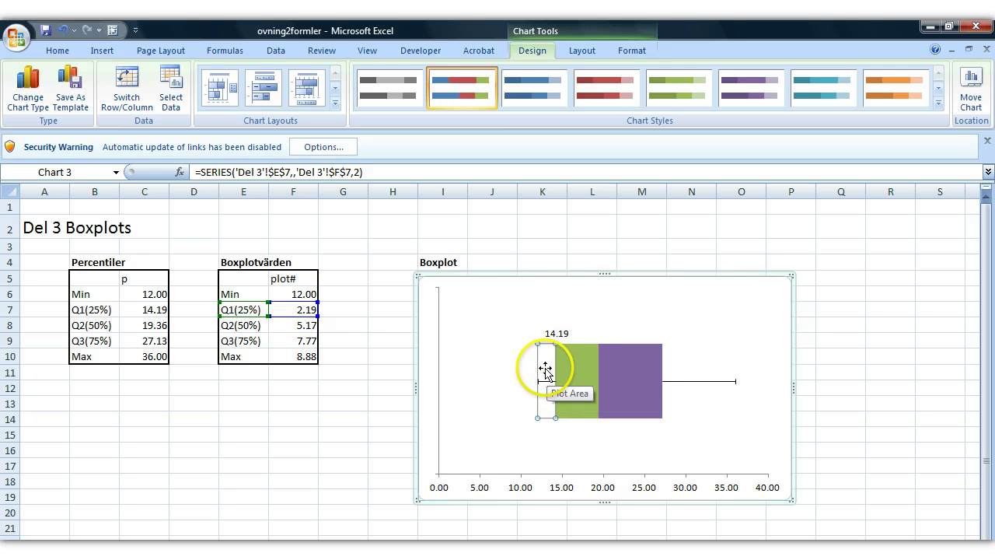
{"action": "right_click", "coordinate": [545, 371]}
{"action": "left_click", "coordinate": [587, 366]}
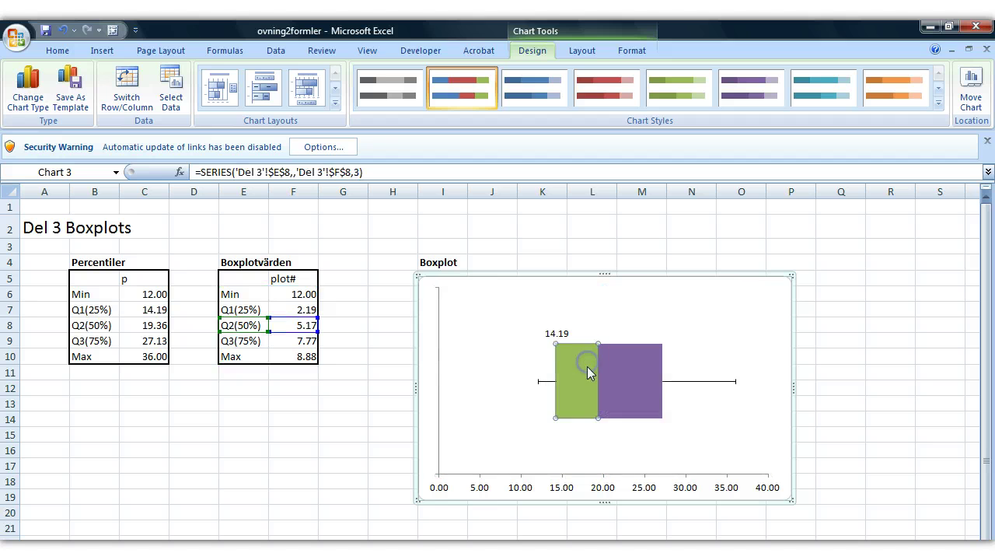
{"action": "left_click", "coordinate": [549, 377]}
{"action": "right_click", "coordinate": [545, 407]}
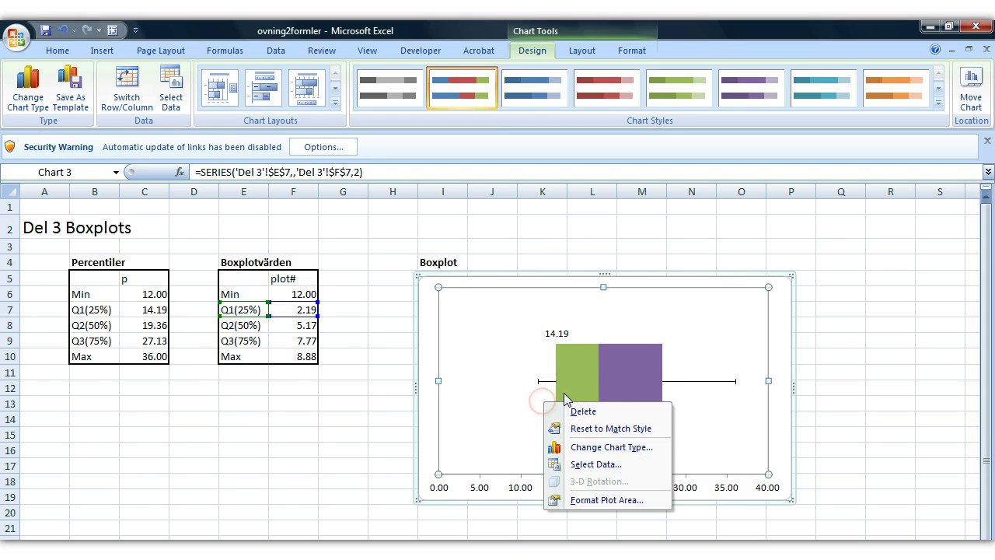
{"action": "left_click", "coordinate": [587, 372]}
{"action": "left_click", "coordinate": [549, 418]}
{"action": "right_click", "coordinate": [546, 418]}
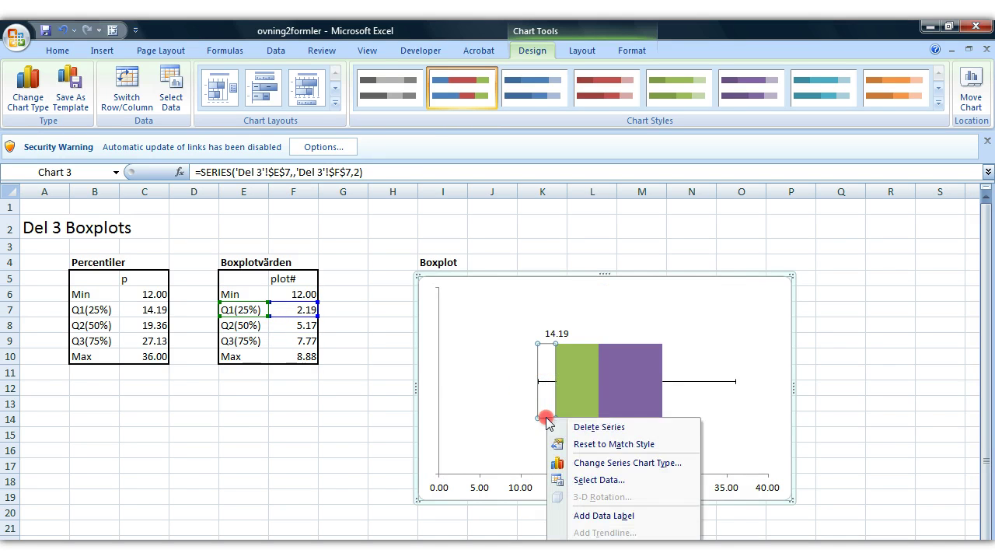
Add a data label to the invisible Q1(25%) series and move it to the empty area left of the box
{"action": "left_click", "coordinate": [592, 386]}
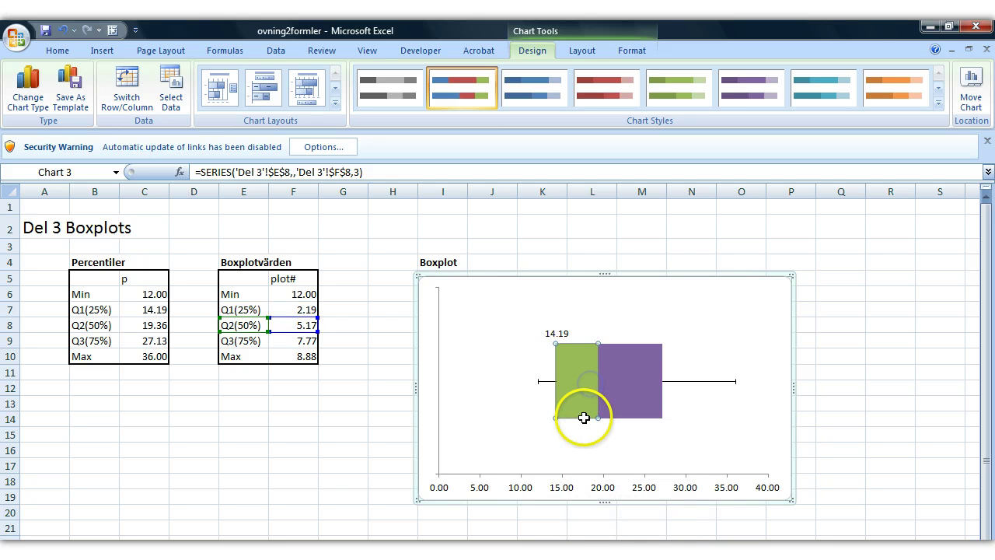
{"action": "key", "text": "Down"}
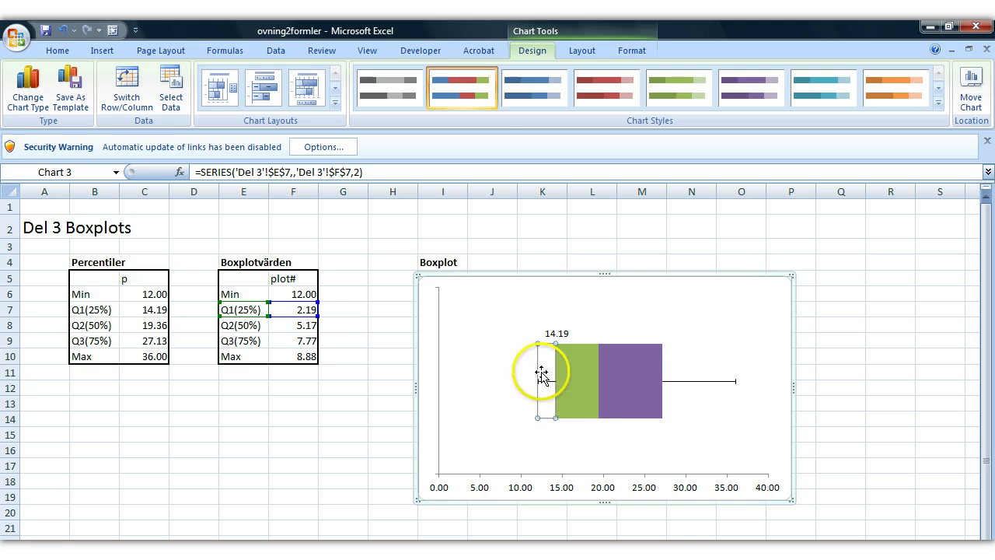
{"action": "mouse_move", "coordinate": [545, 419]}
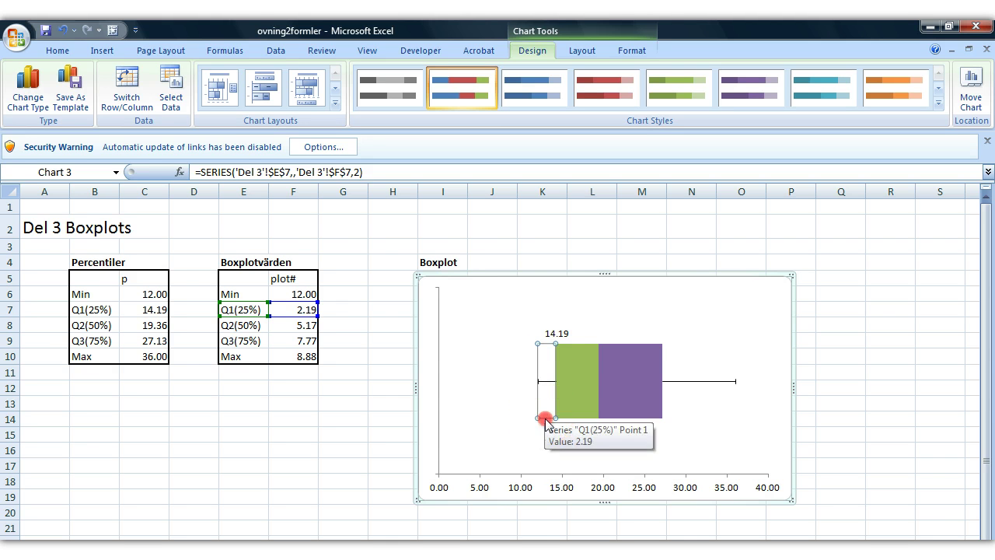
{"action": "right_click", "coordinate": [546, 420]}
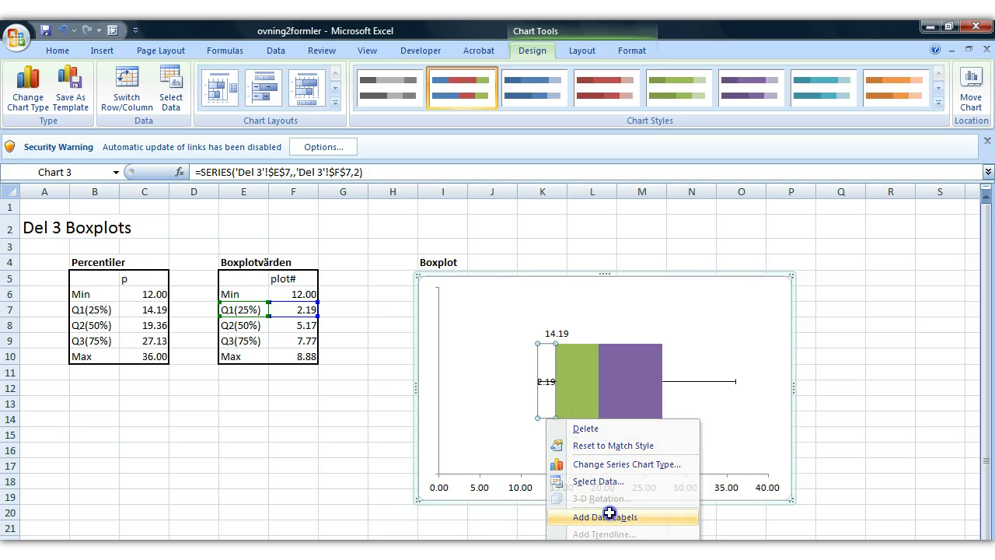
{"action": "left_click", "coordinate": [602, 516]}
{"action": "left_click", "coordinate": [547, 381]}
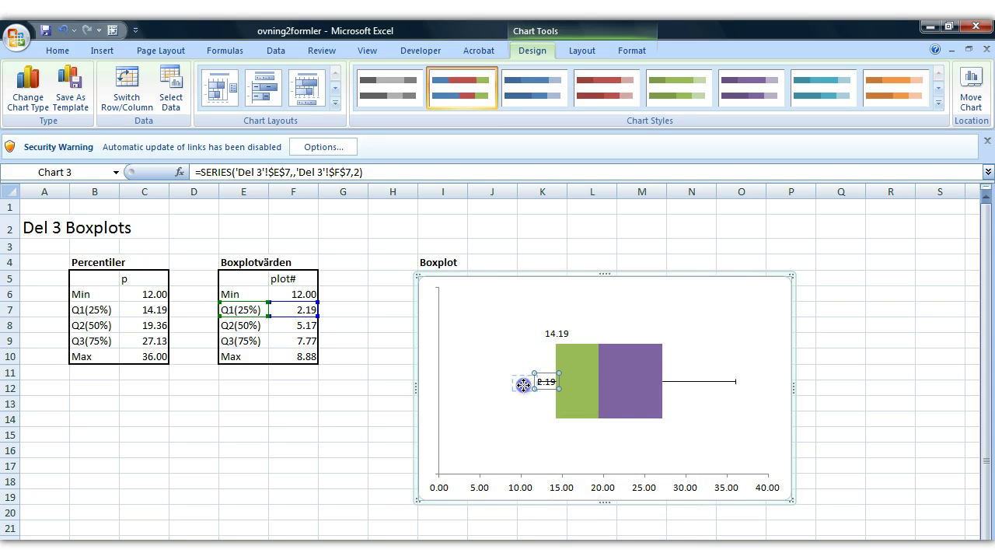
{"action": "left_click_drag", "start_coordinate": [495, 392], "coordinate": [545, 381]}
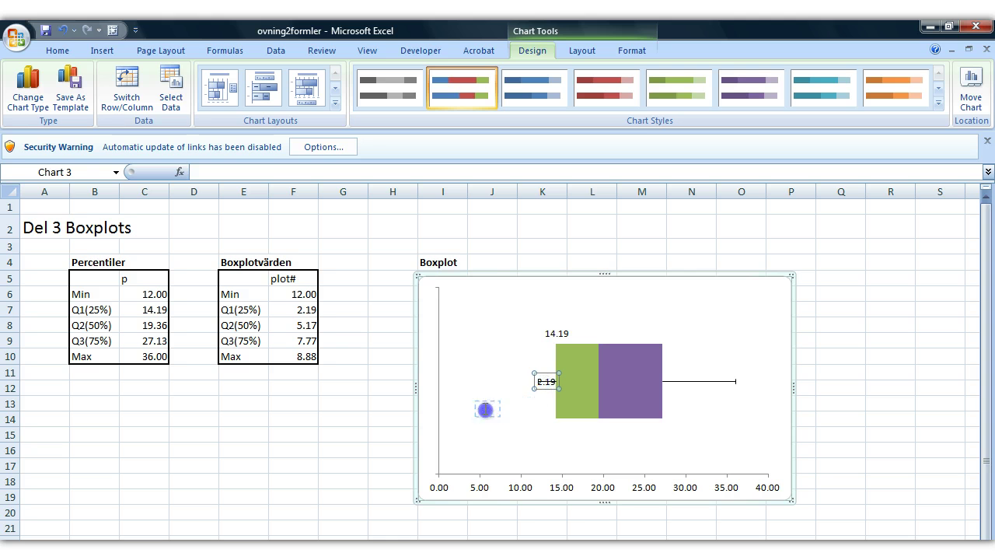
Change the Q1(25%) series label to 19.36 and place it above the border between the green and purple boxes
{"action": "double_click", "coordinate": [490, 409]}
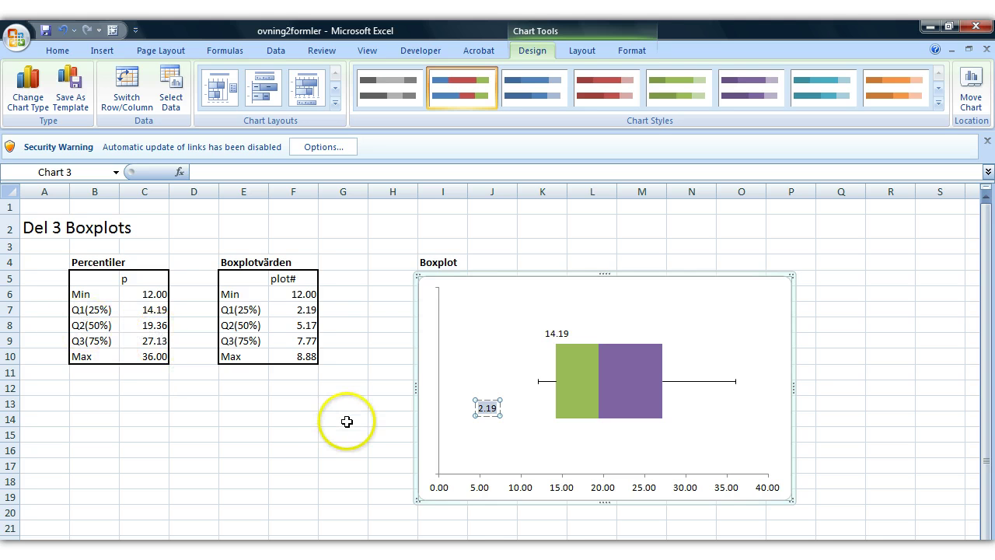
{"action": "type", "text": "19.36"}
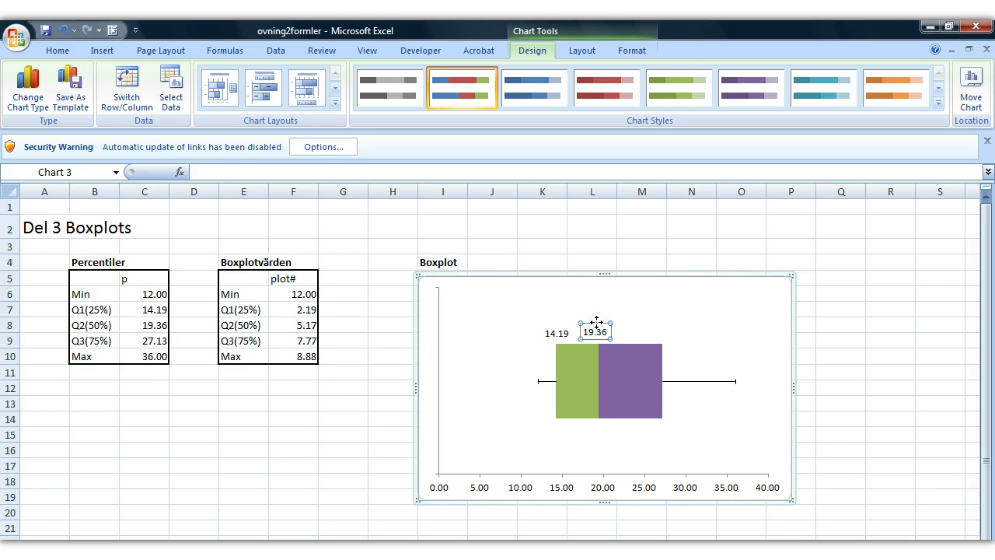
{"action": "left_click_drag", "start_coordinate": [598, 323], "coordinate": [598, 324]}
{"action": "left_click", "coordinate": [496, 395]}
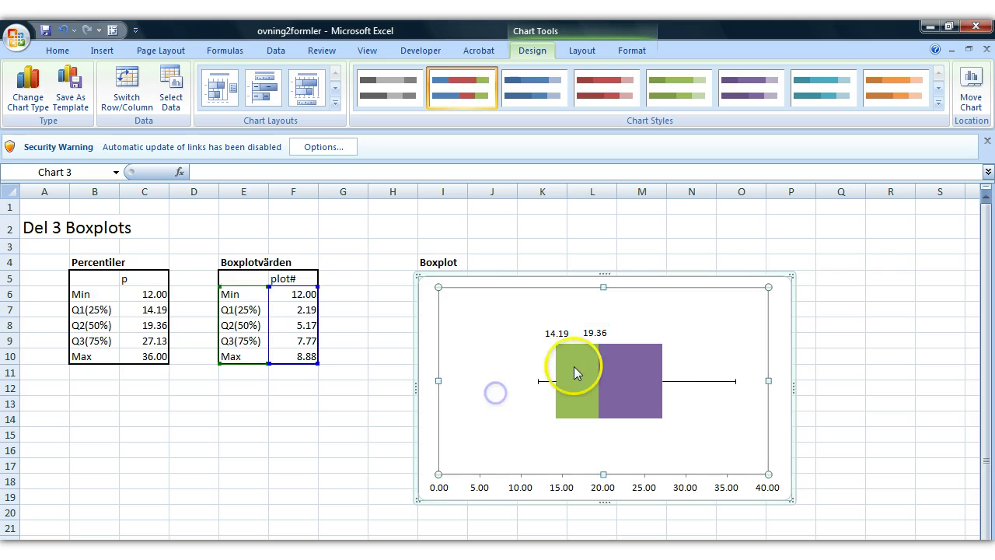
Add a data label to the invisible Max series between the purple box and the end of the upper whisker
{"action": "left_click", "coordinate": [630, 385]}
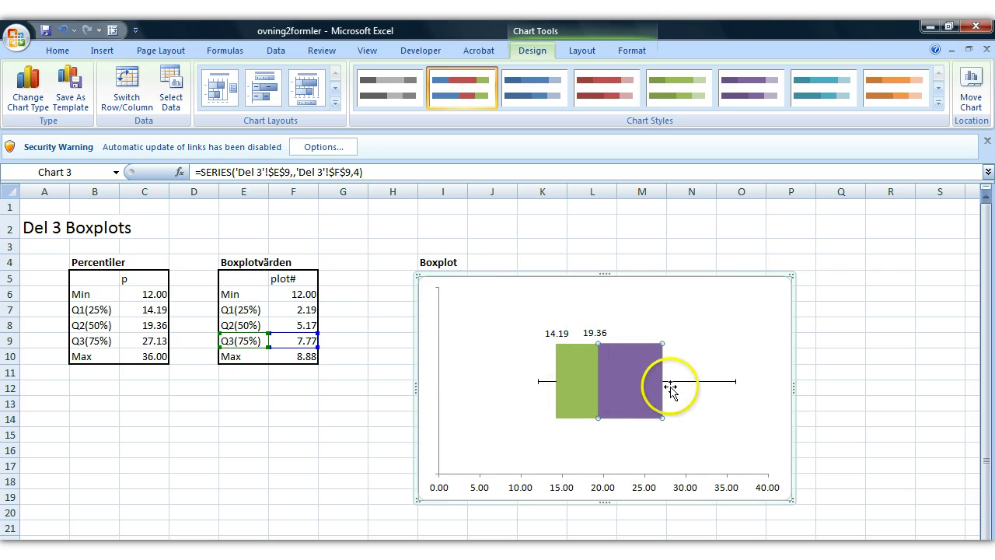
{"action": "left_click", "coordinate": [699, 392]}
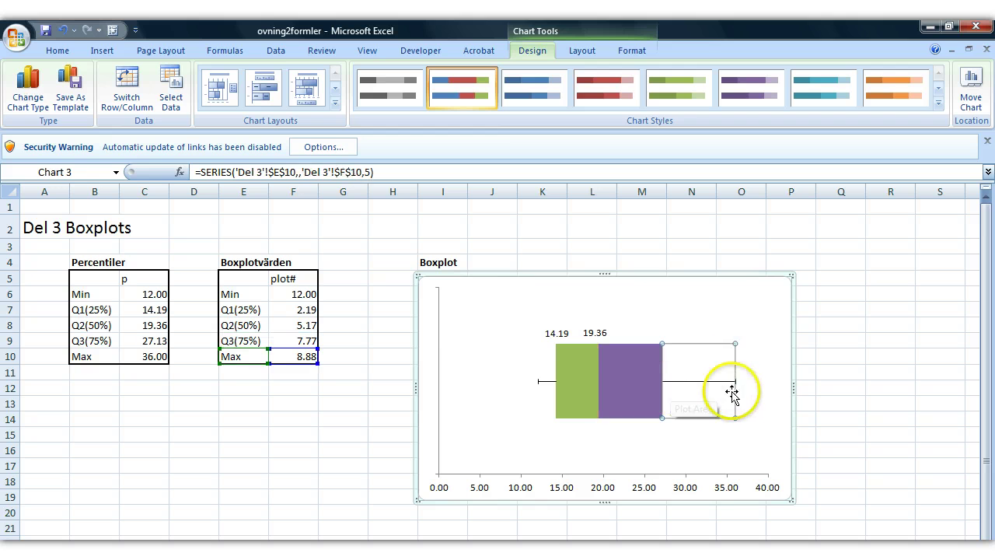
{"action": "right_click", "coordinate": [694, 373]}
{"action": "left_click", "coordinate": [648, 387]}
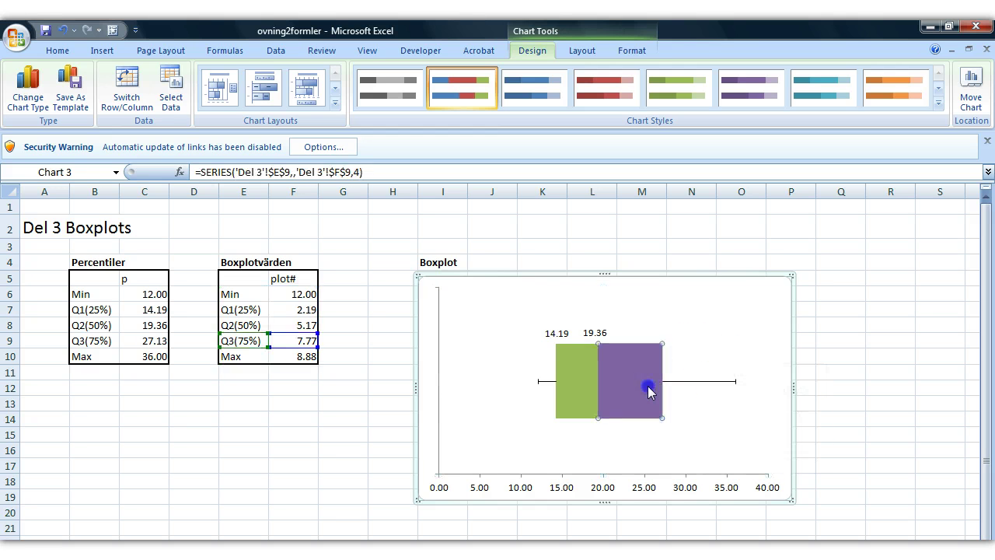
{"action": "left_click", "coordinate": [695, 418]}
{"action": "right_click", "coordinate": [696, 418]}
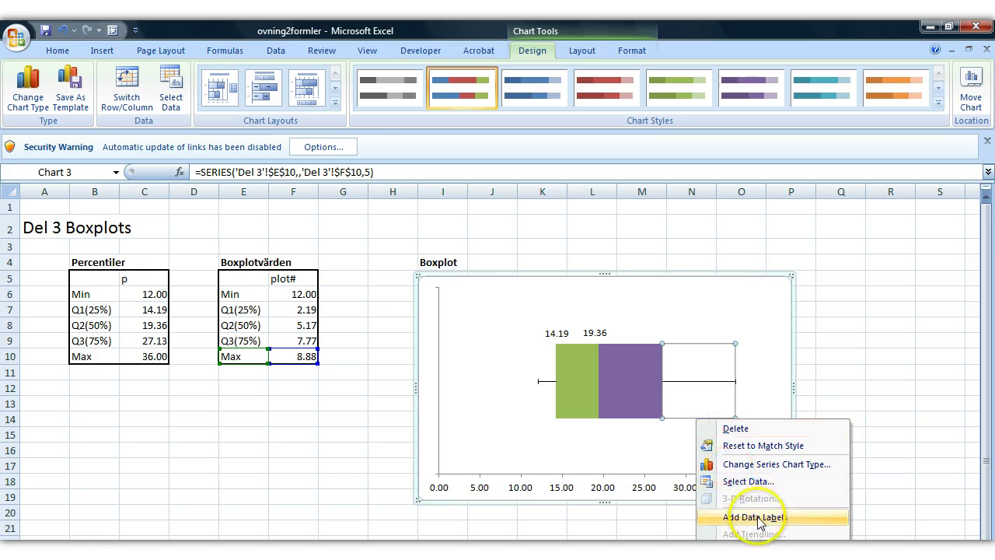
{"action": "left_click", "coordinate": [758, 517]}
Change the Max series label to 27.13 and place it above the purple box's right edge
{"action": "left_click", "coordinate": [698, 382]}
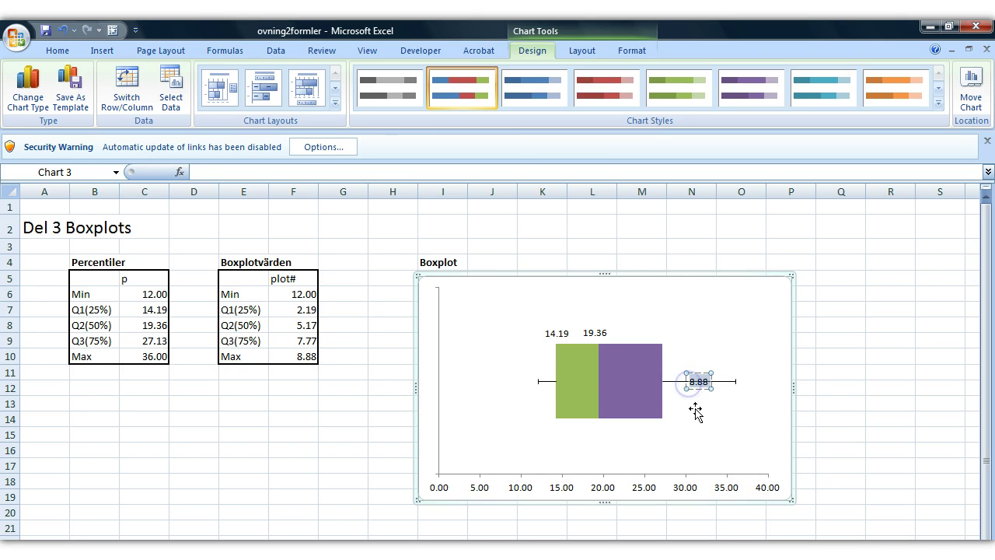
{"action": "left_click", "coordinate": [689, 408]}
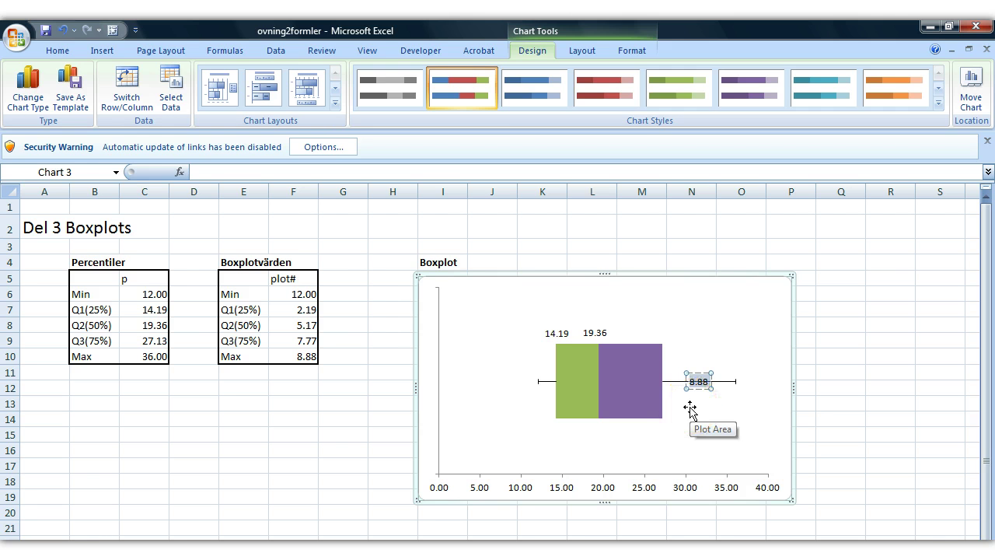
{"action": "left_click", "coordinate": [697, 380]}
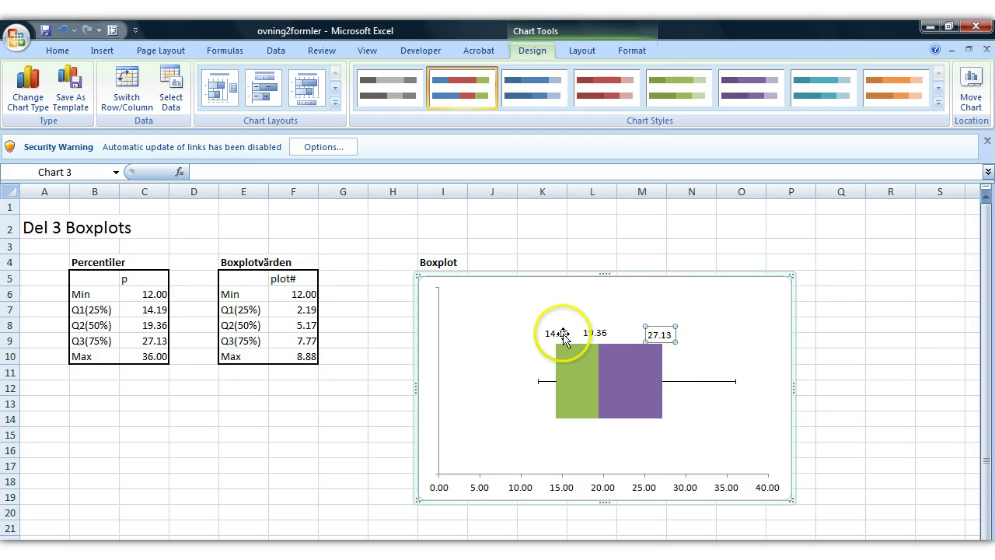
{"action": "left_click", "coordinate": [655, 457]}
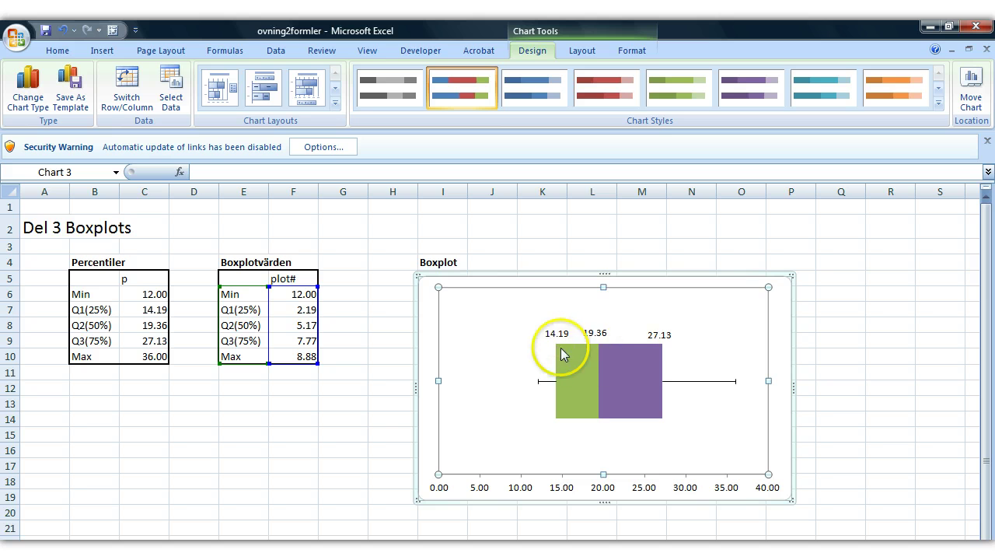
{"action": "left_click", "coordinate": [602, 334]}
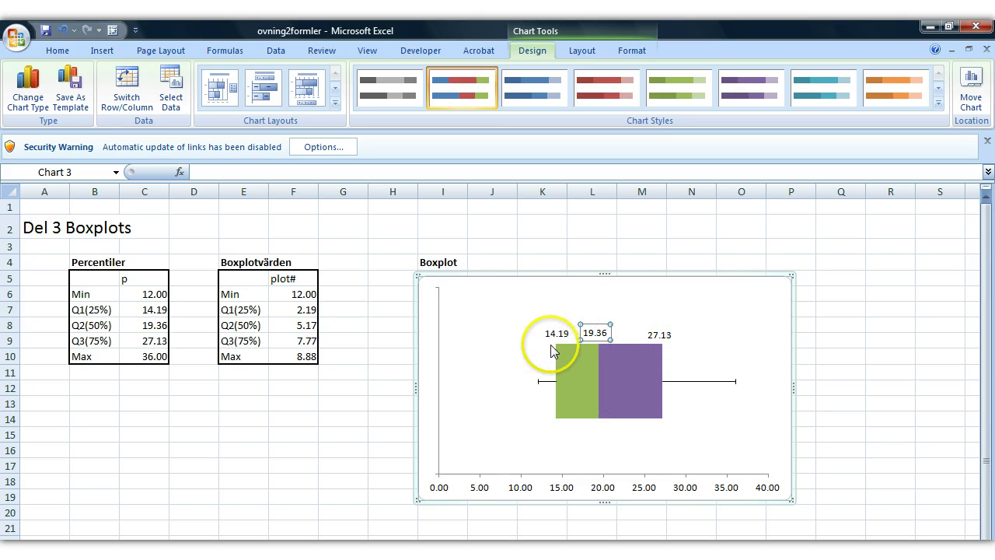
{"action": "left_click", "coordinate": [862, 343]}
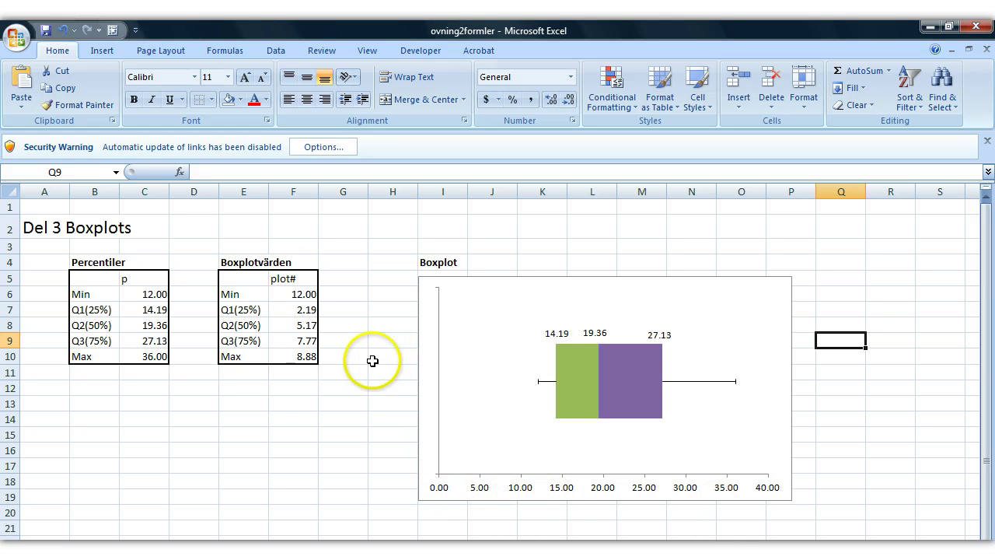
{"action": "left_click", "coordinate": [44, 225]}
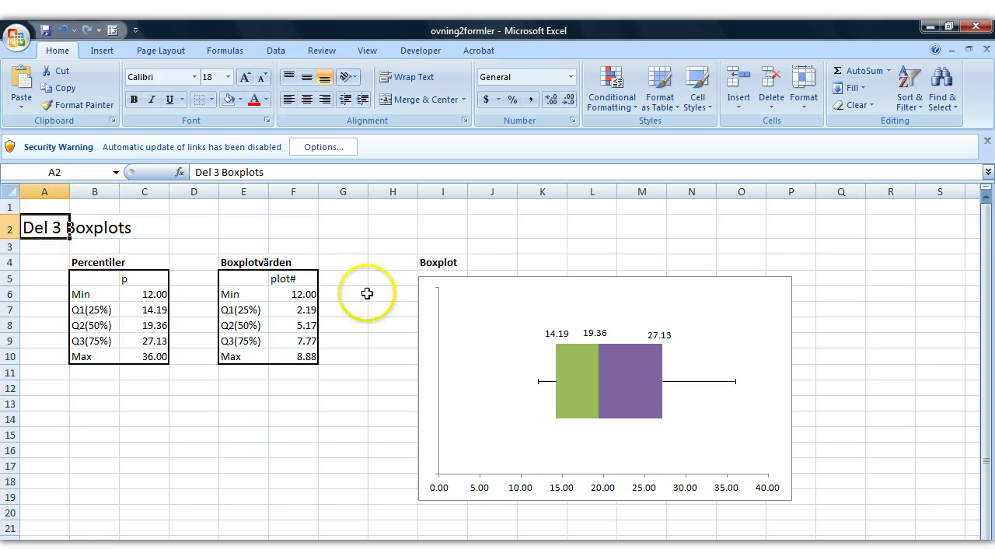
{"action": "left_click", "coordinate": [902, 402]}
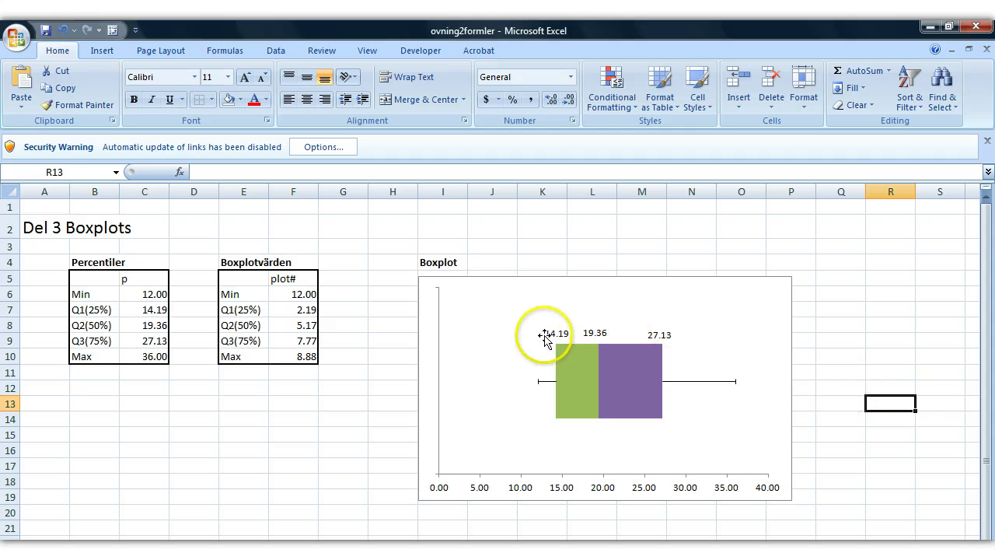
{"action": "left_click", "coordinate": [338, 413]}
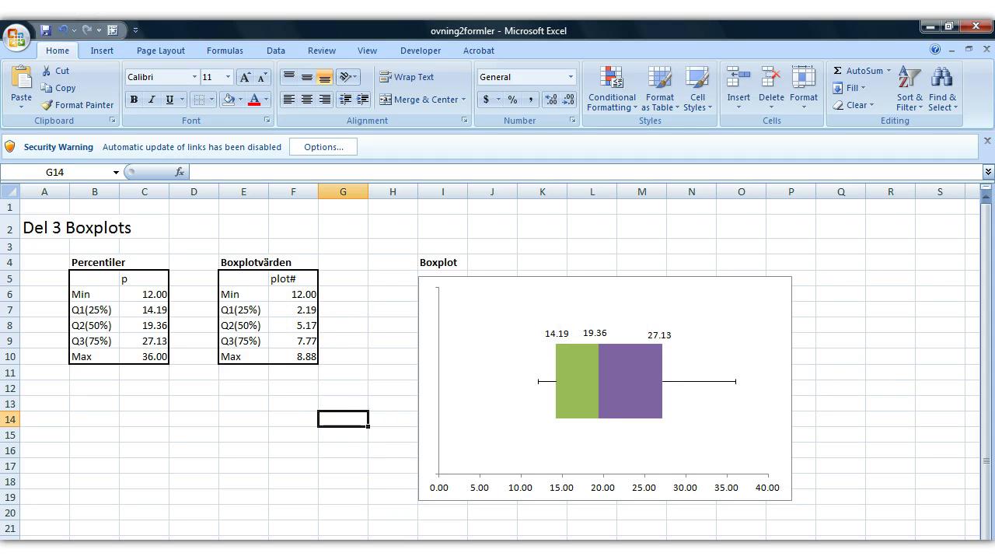